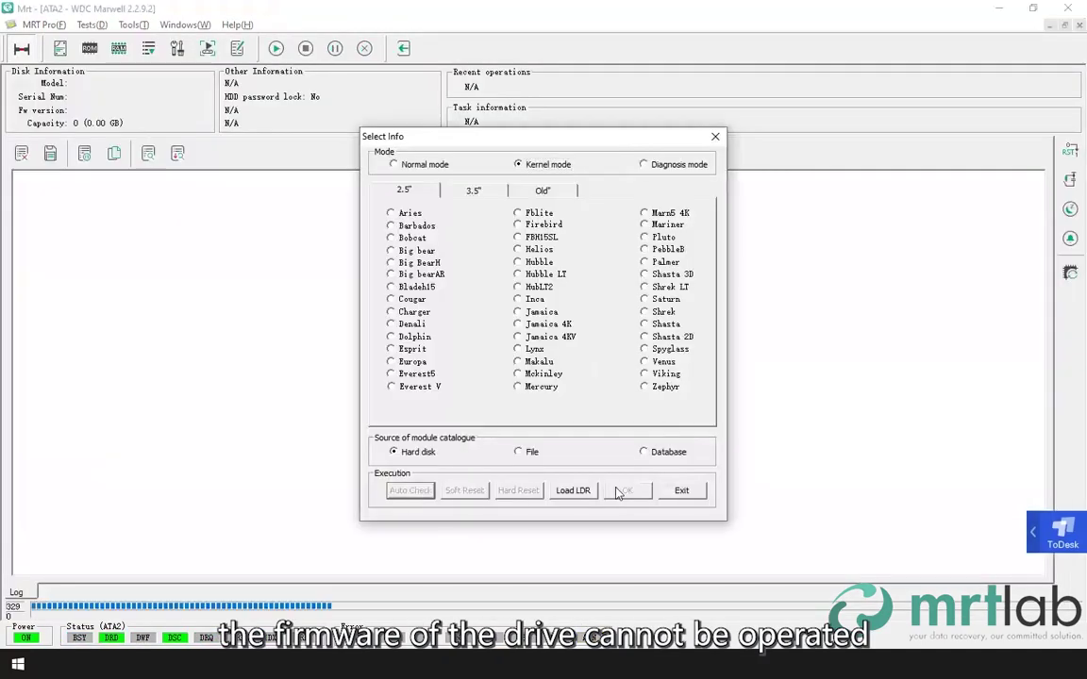
- Identify the drive in Normal mode using the Fblite family, with the hard disk as the module catalogue source
left_click(394, 168)
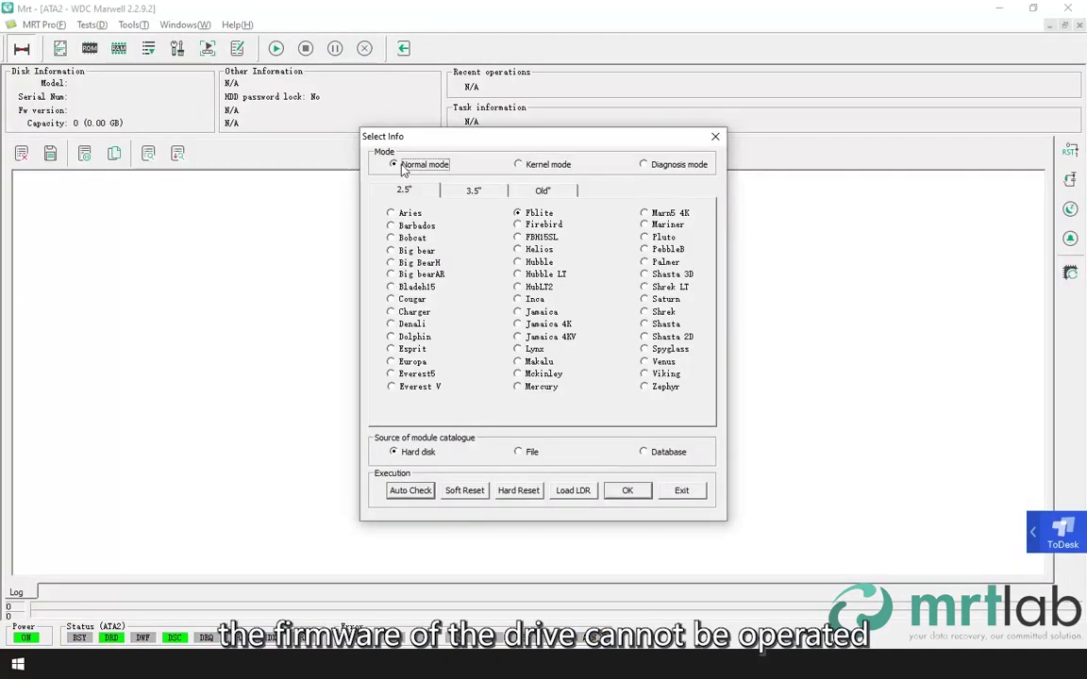
left_click(621, 490)
left_click(550, 420)
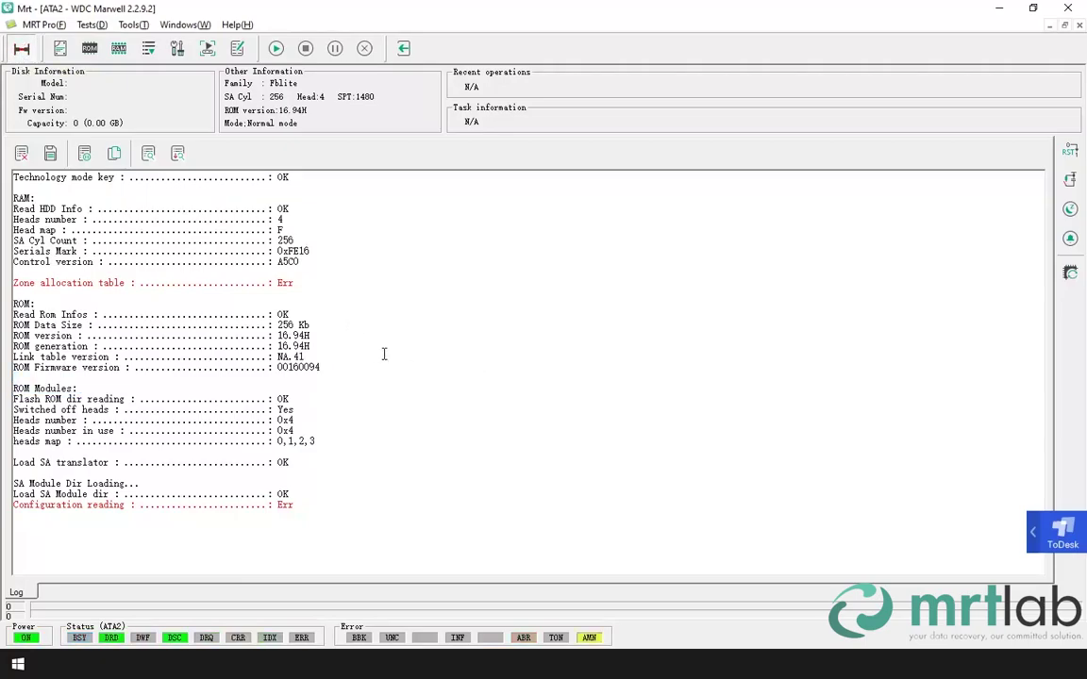
- Try to disable the 02 module through the drive's ROM operations
left_click(89, 51)
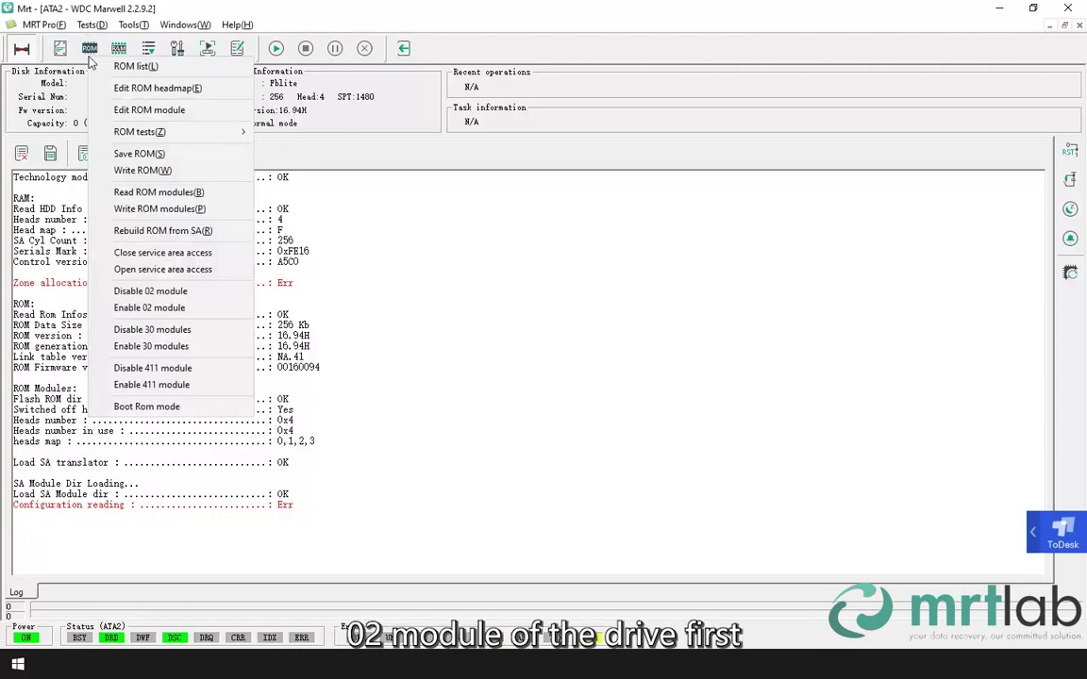
left_click(181, 292)
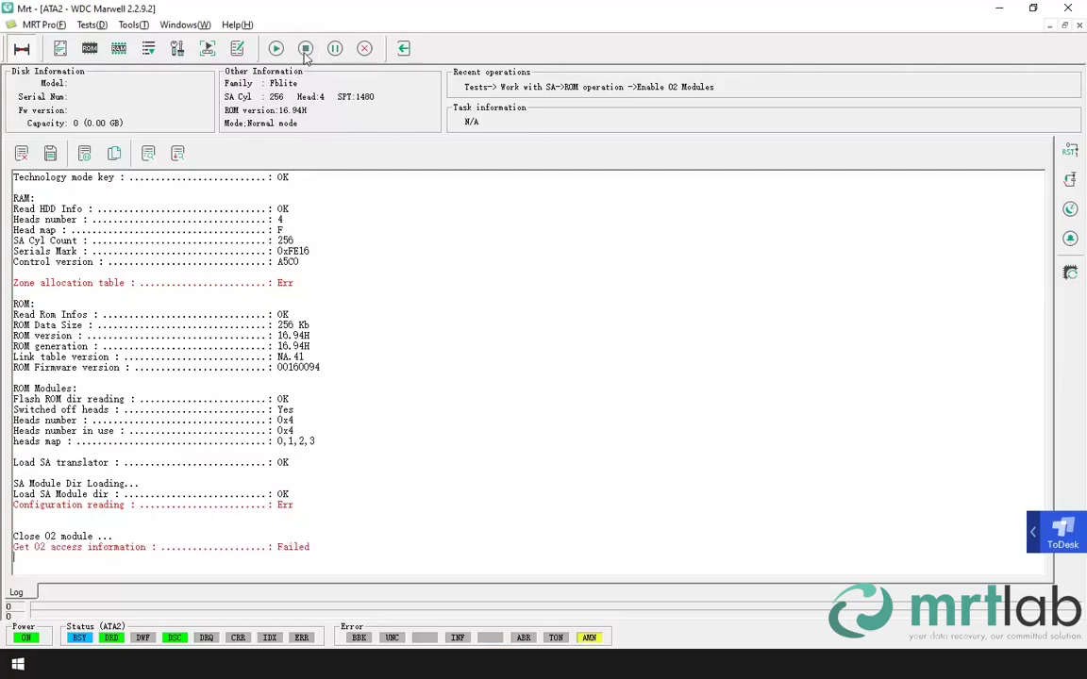
- Power-cycle the drive and disable its 02 module in the ROM
left_click(20, 49)
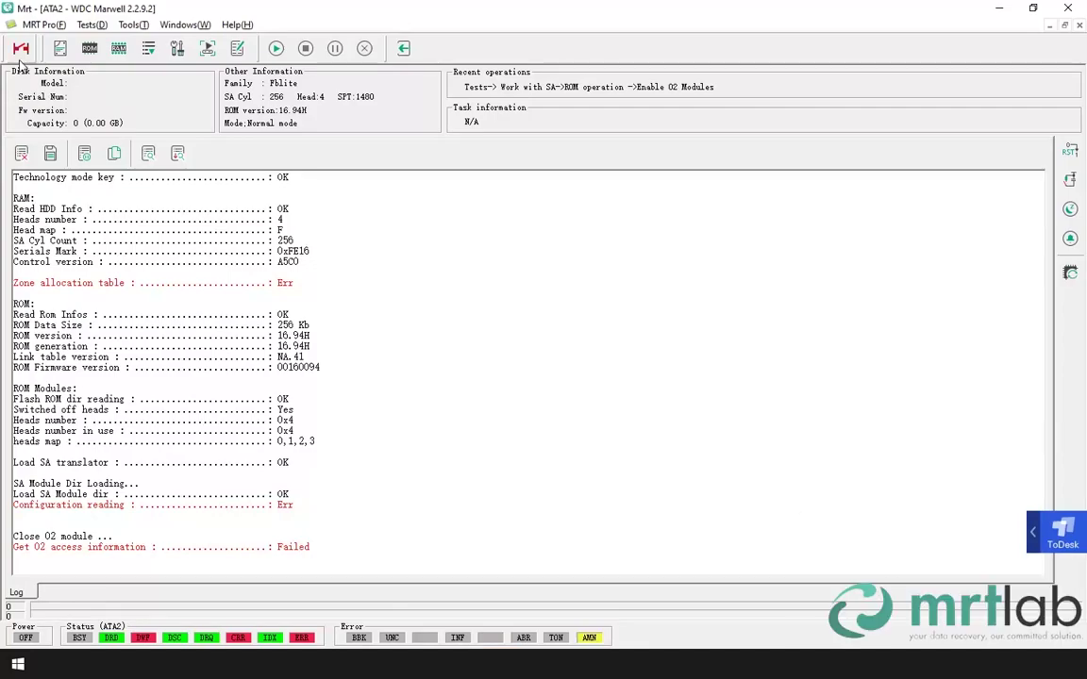
left_click(264, 325)
left_click(89, 49)
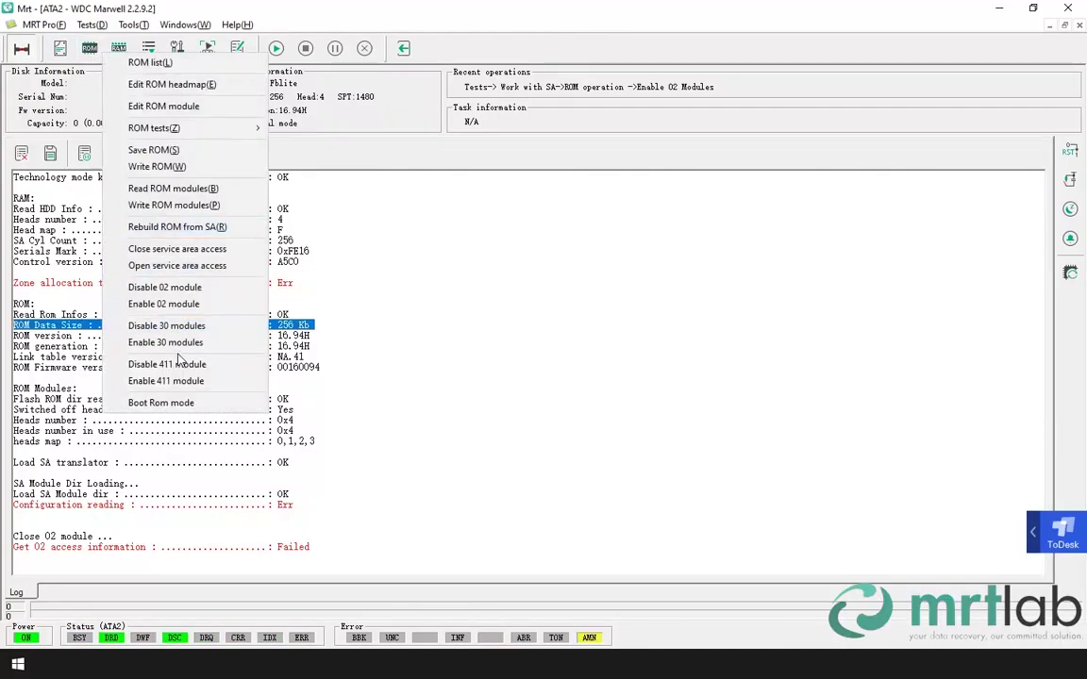
left_click(164, 288)
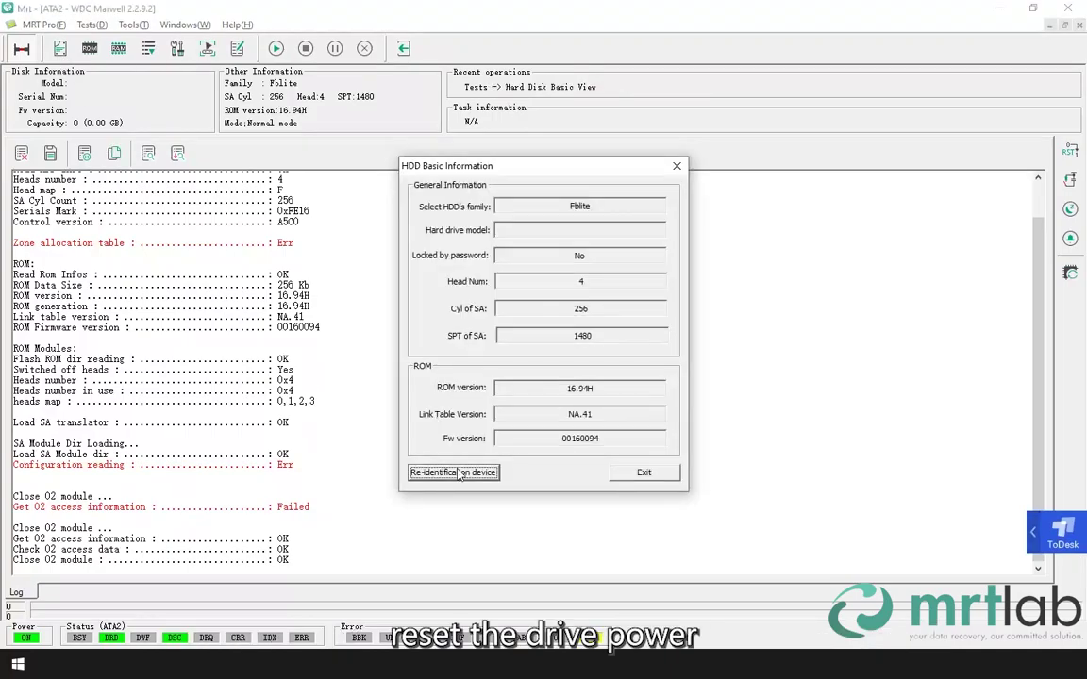
- Re-identify the device and open module 0002 (Copy0) from the service area module list
left_click(453, 472)
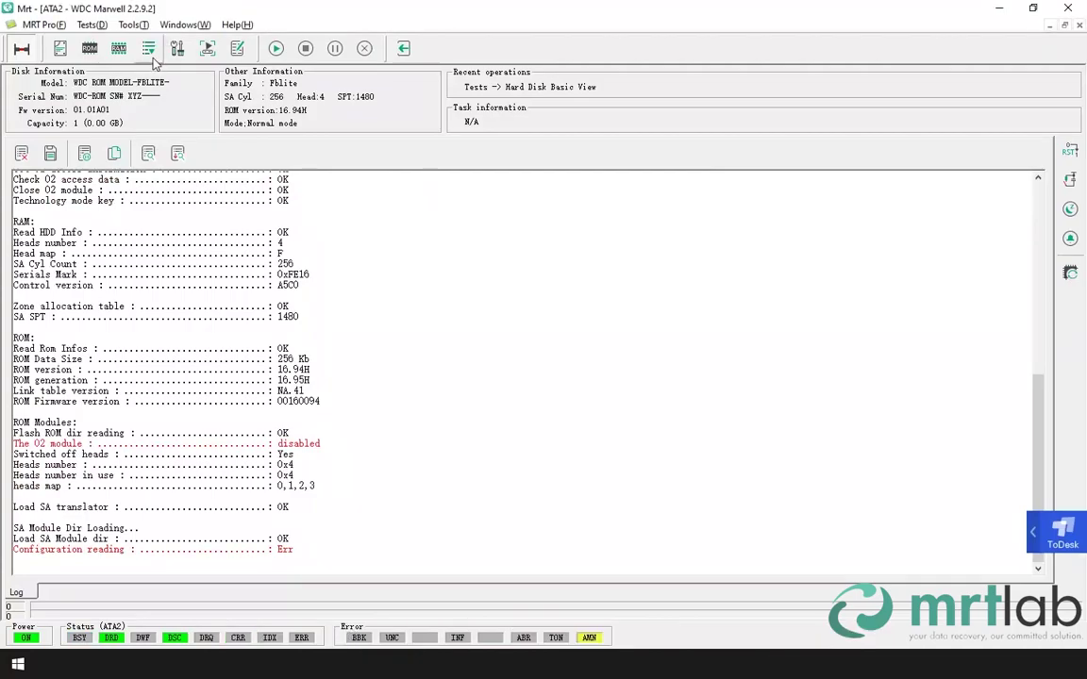
left_click(149, 51)
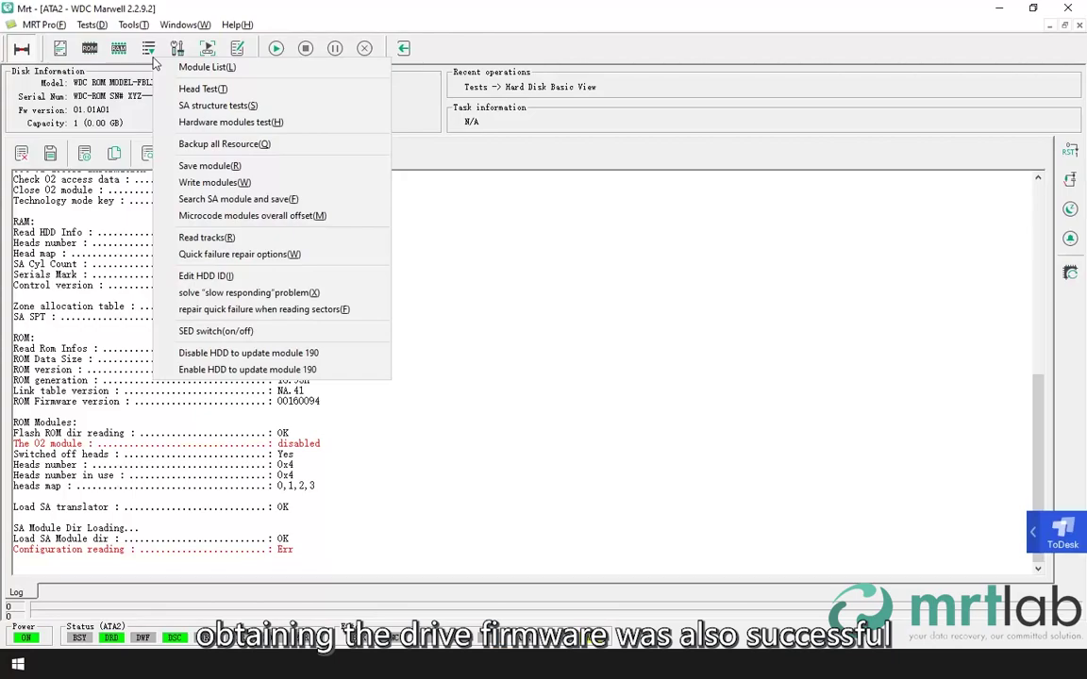
left_click(184, 67)
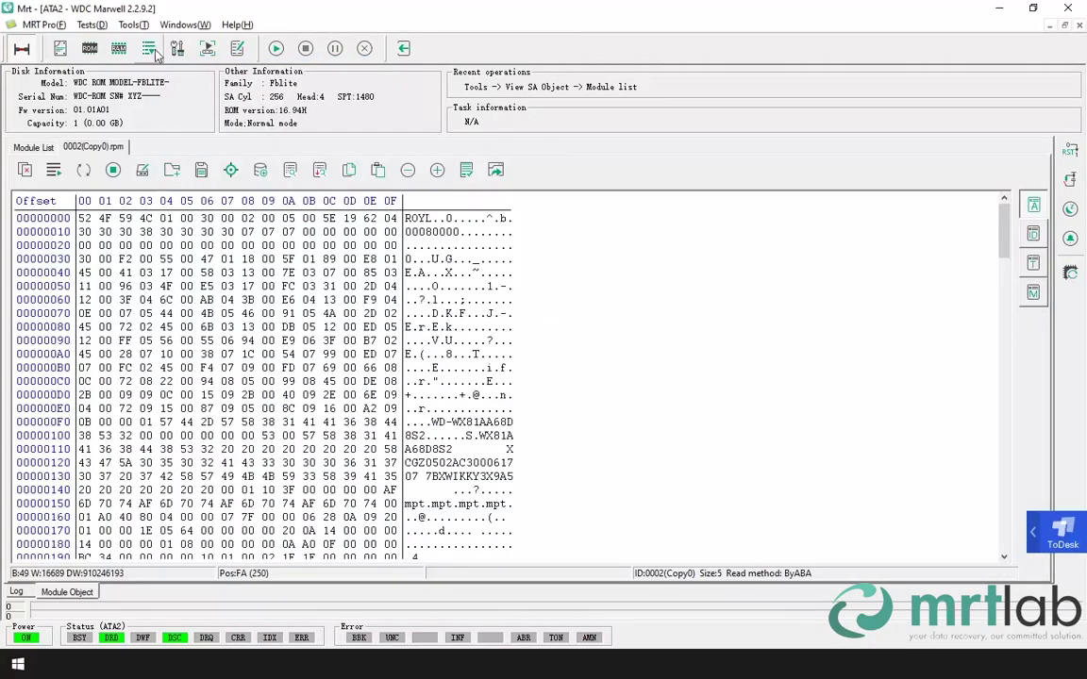
- Switch the self-encrypting drive (SED) option in the HDD ID and write the change to the 02 module
left_click(151, 51)
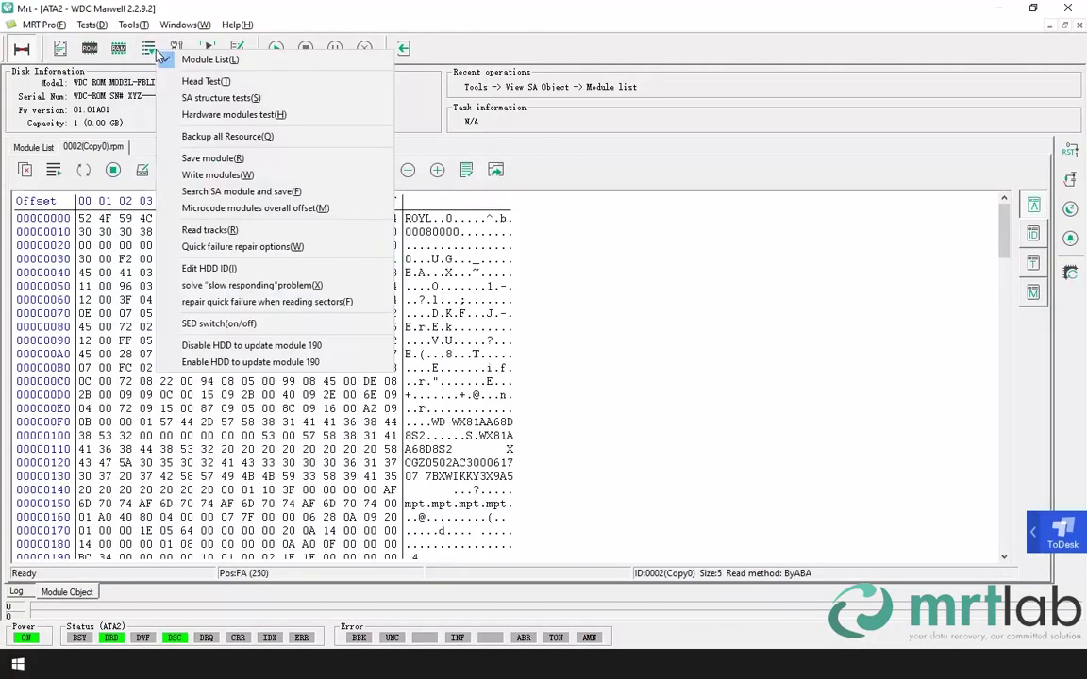
left_click(286, 269)
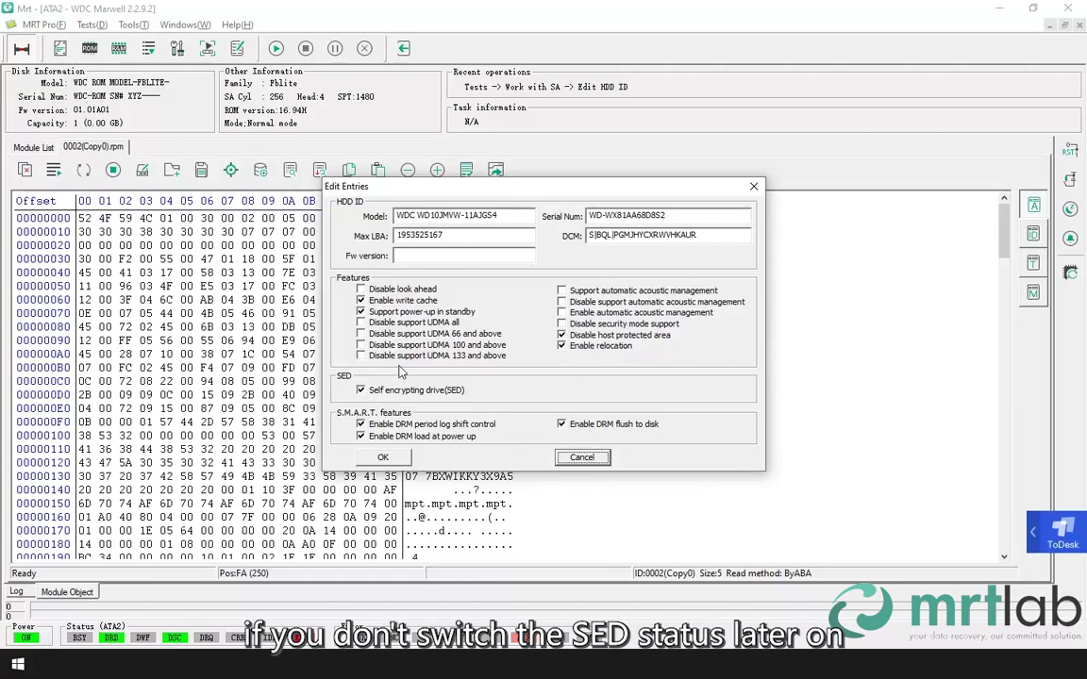
left_click(372, 392)
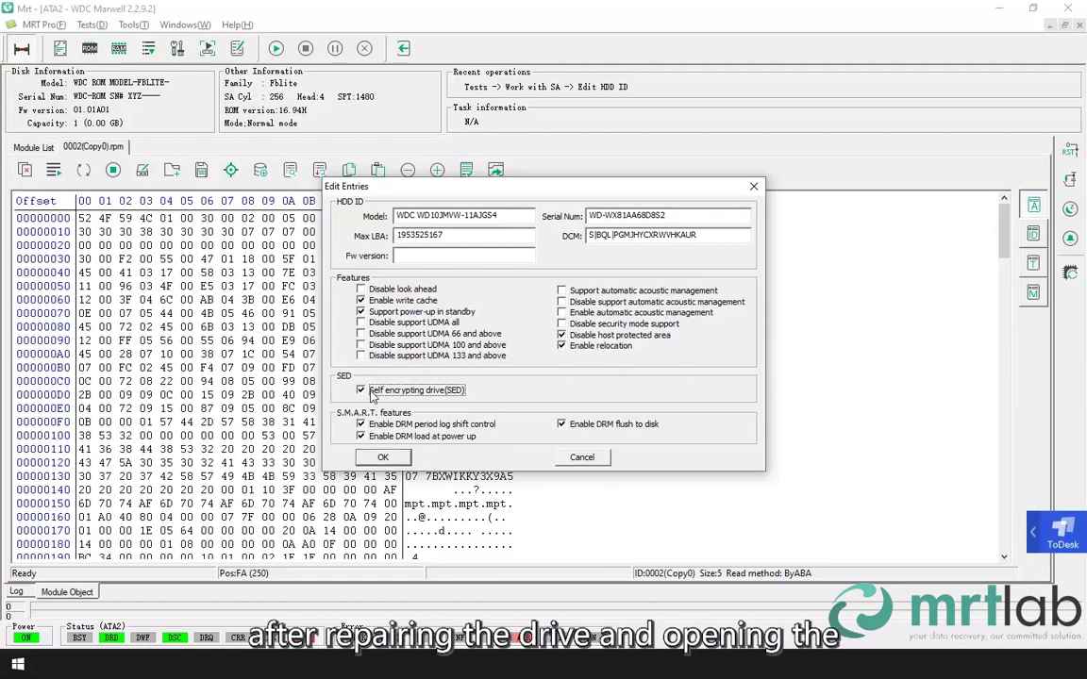
left_click(387, 454)
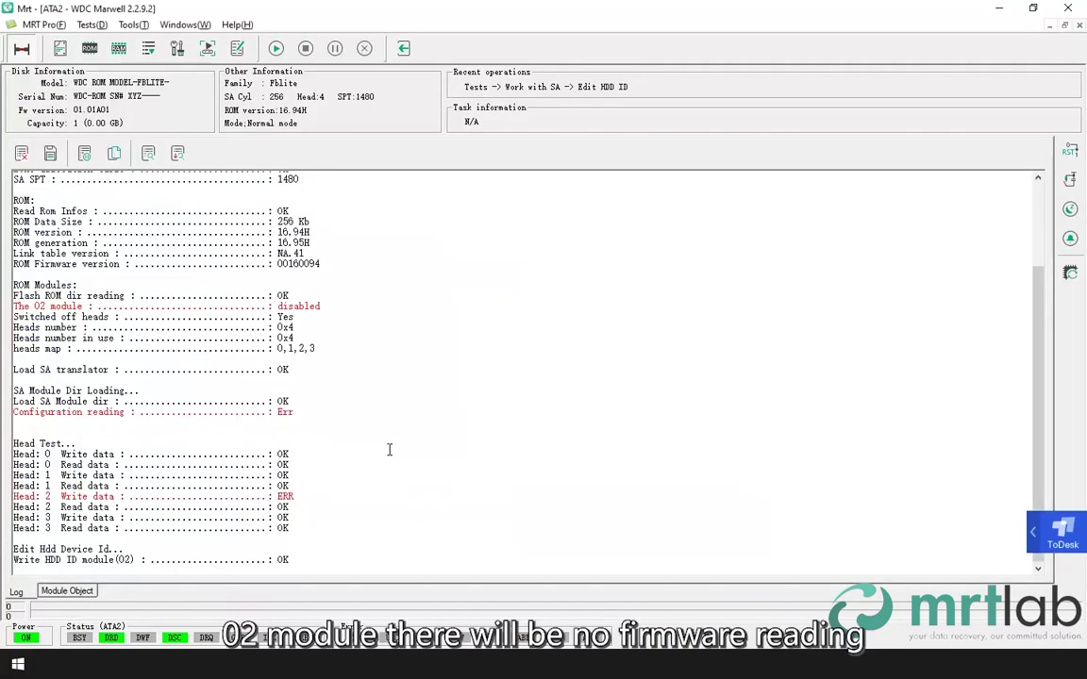
- Run the slow-responding fix with Repair by ID, Relo table recording prohibited, and reading type By ABA on Copy0
left_click(148, 48)
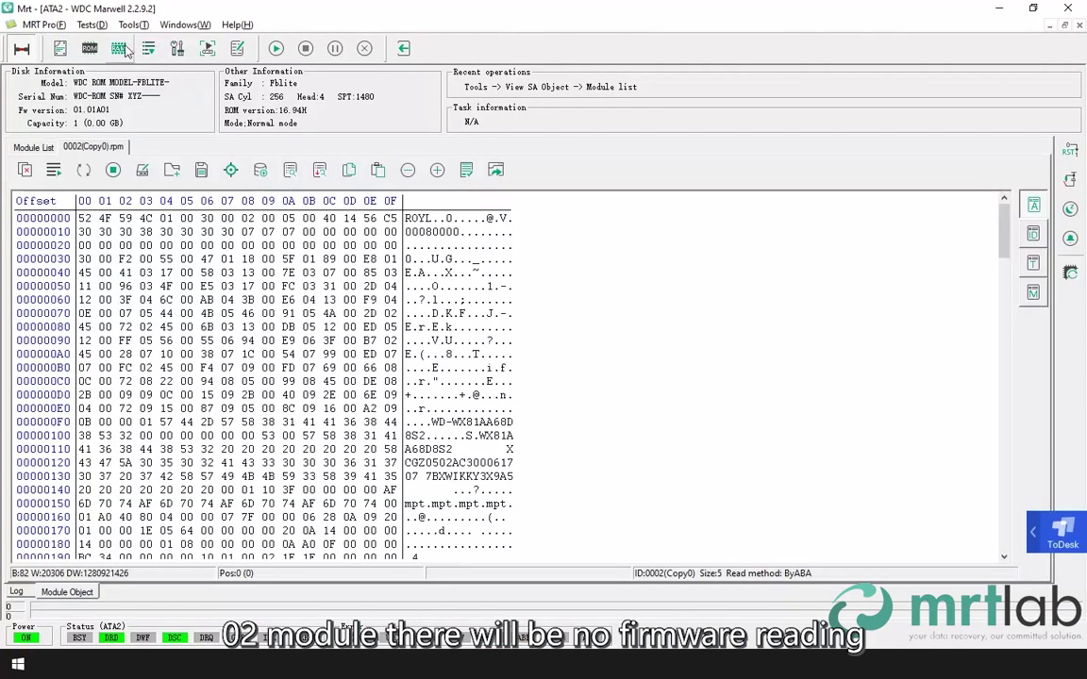
left_click(148, 52)
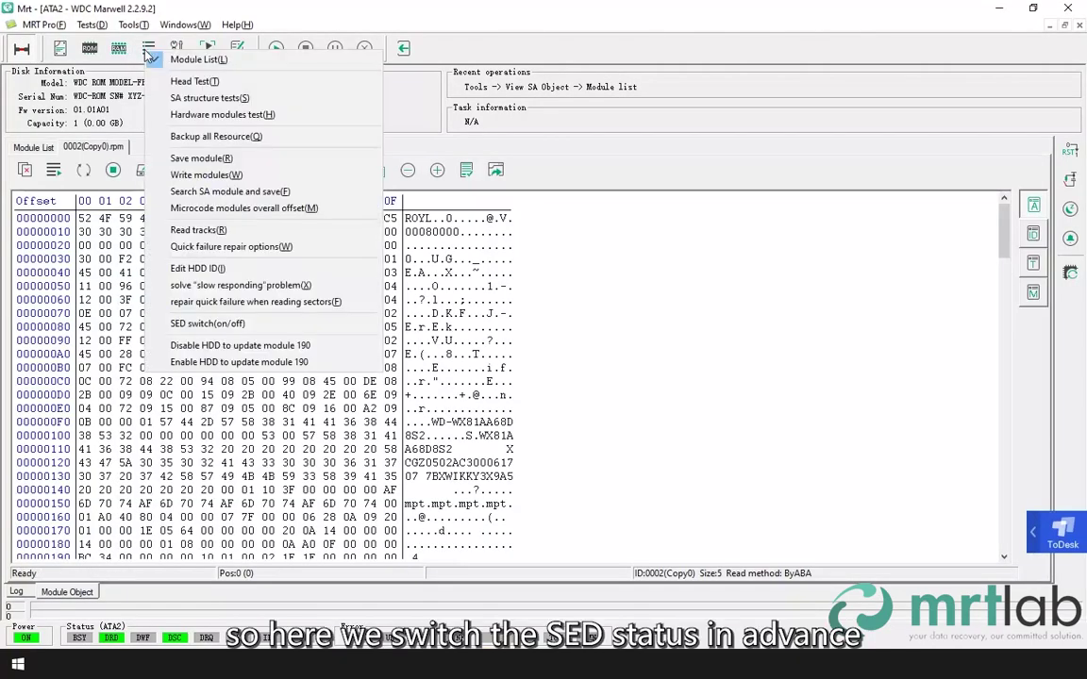
left_click(285, 285)
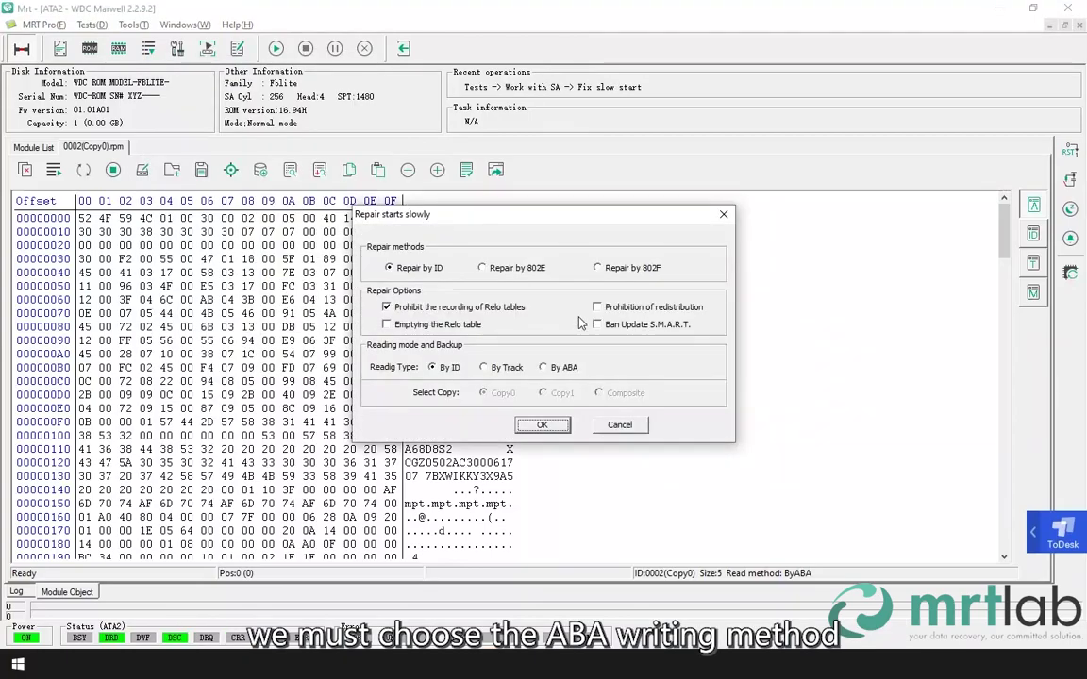
left_click(544, 368)
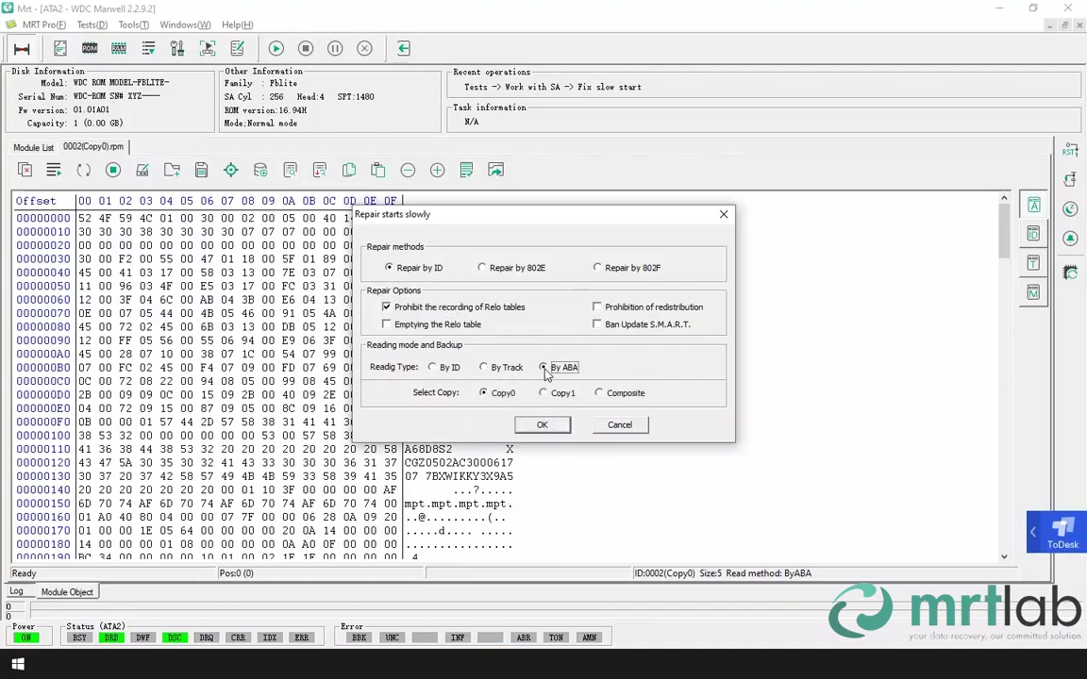
left_click(548, 426)
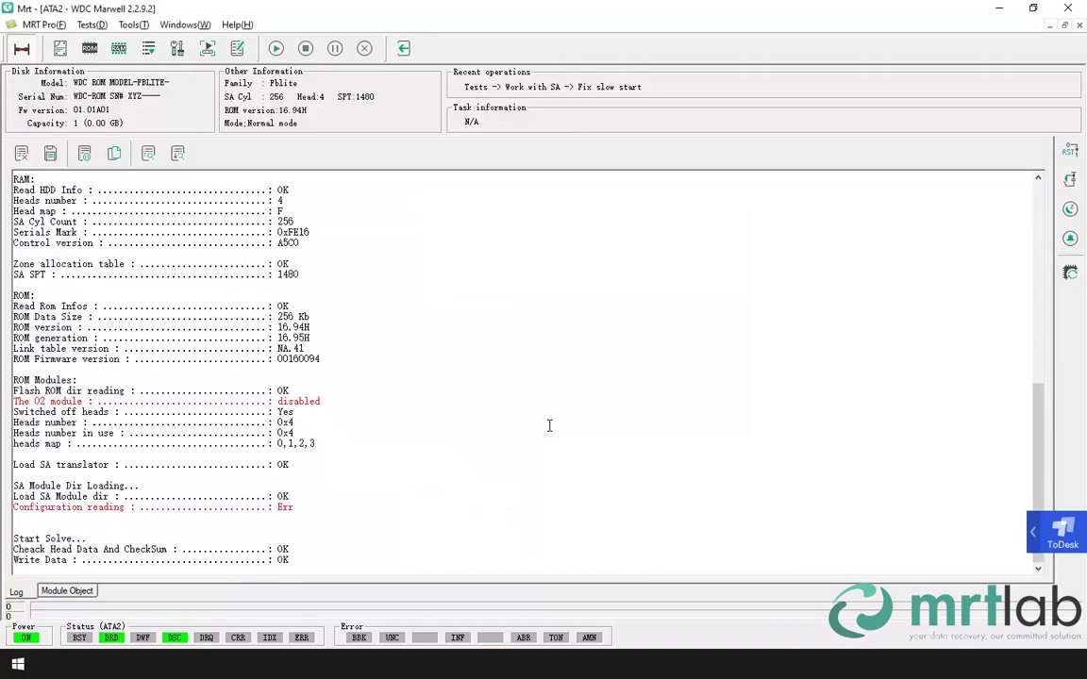
- Enable the 02 module again in the drive's ROM
left_click(89, 48)
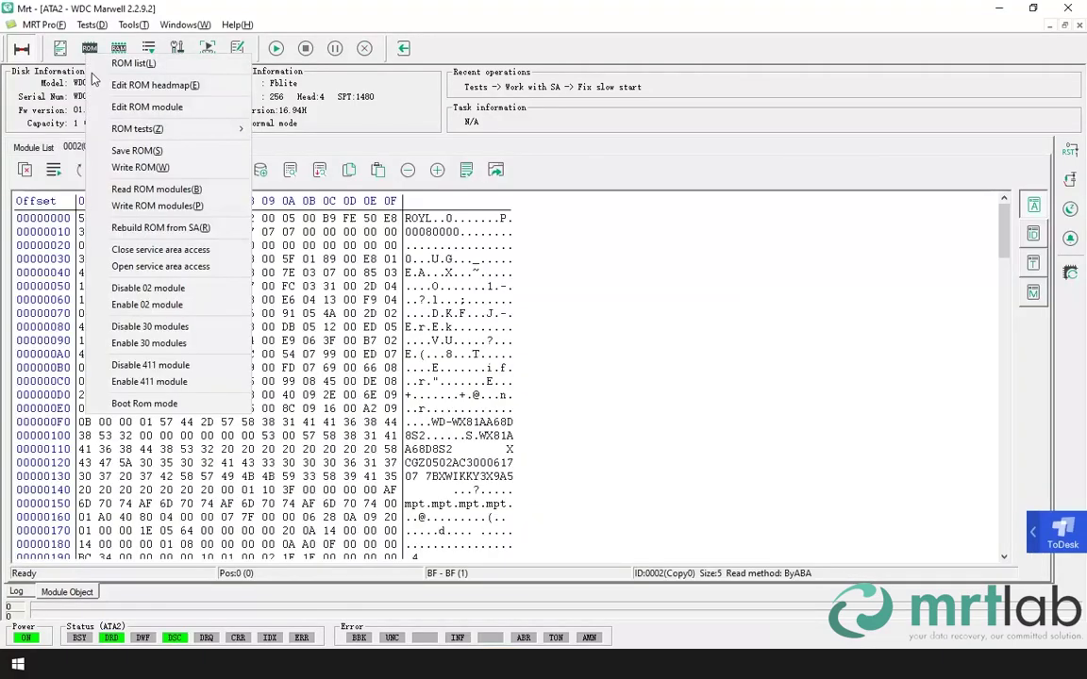
left_click(141, 304)
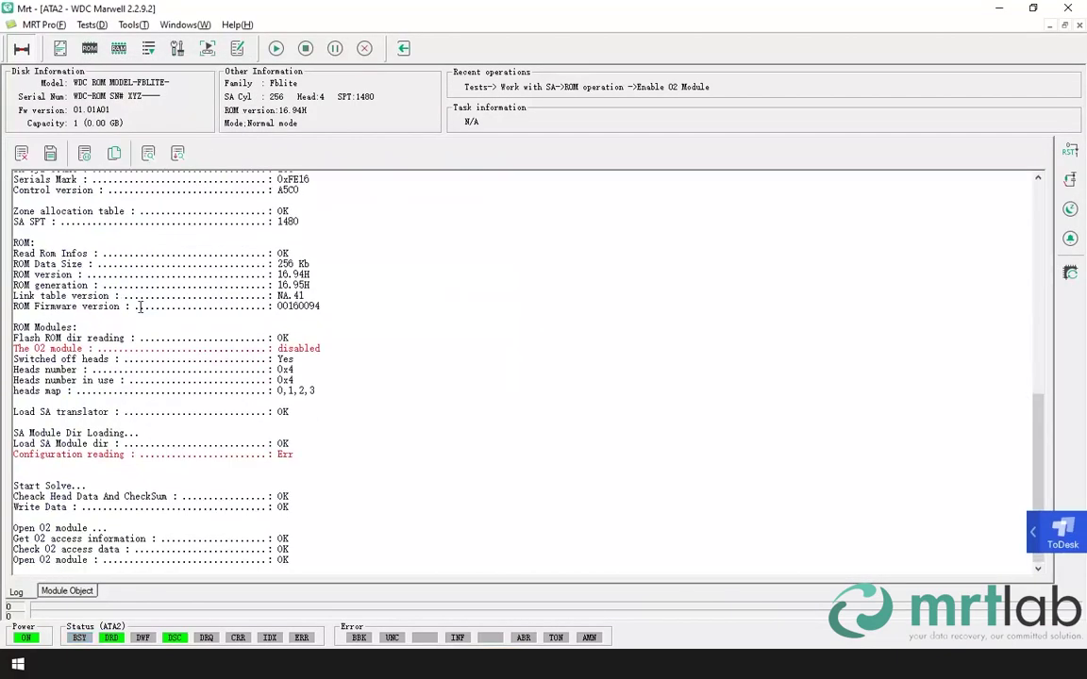
triple_click(139, 306)
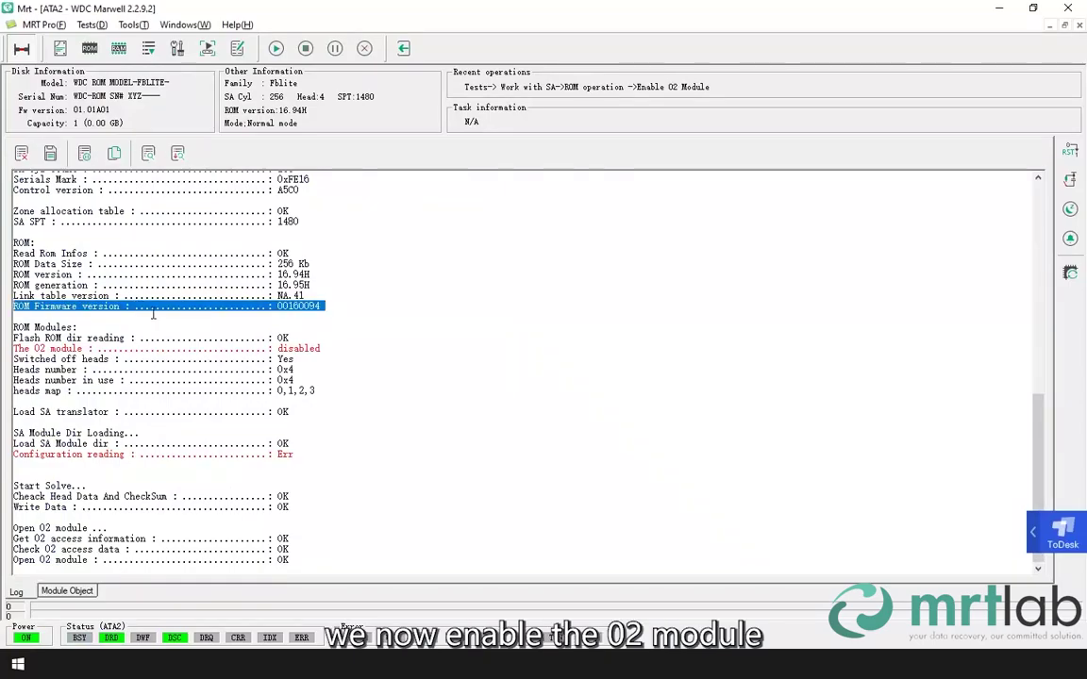
- Power-cycle the drive and re-identify the device to reload its basic information
left_click(22, 50)
left_click(22, 50)
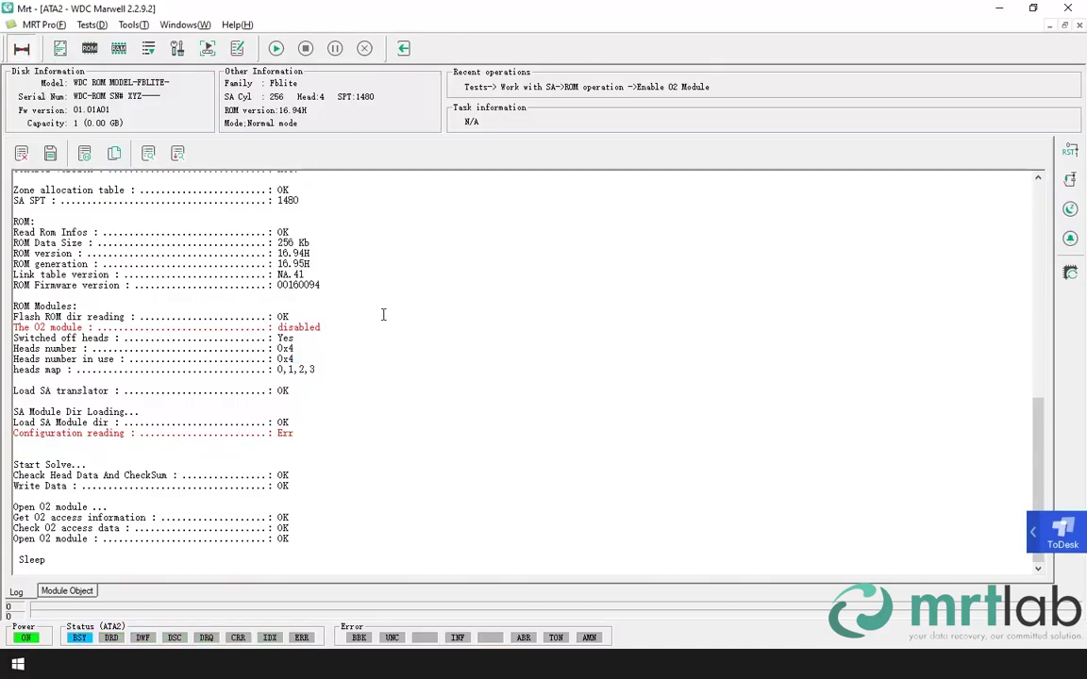
left_click(61, 52)
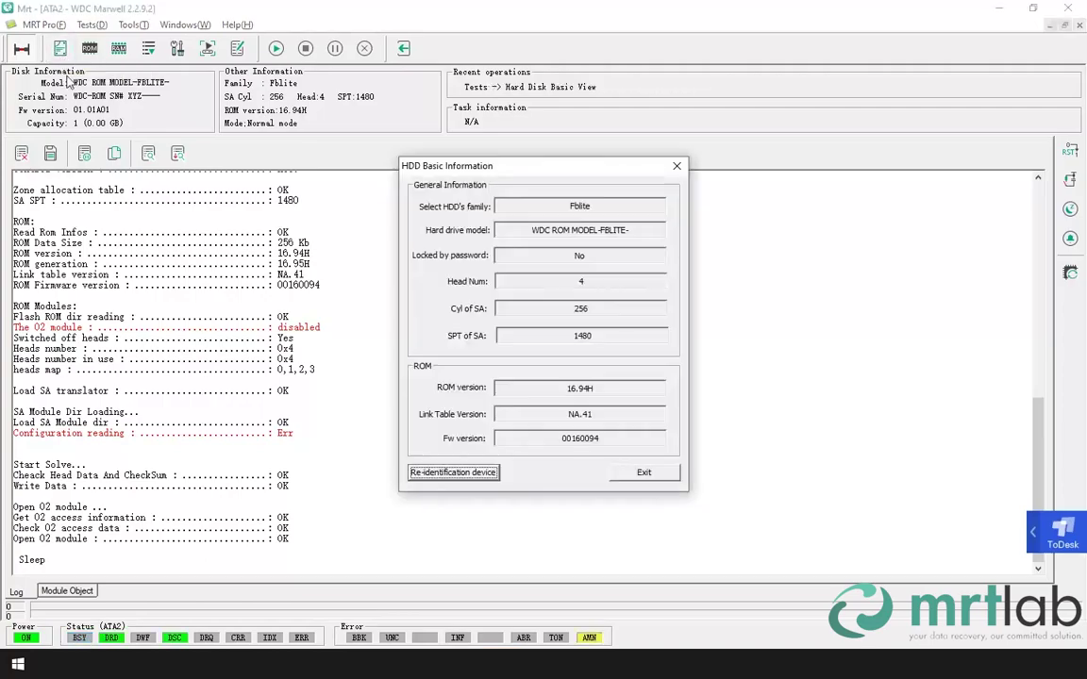
key("Return")
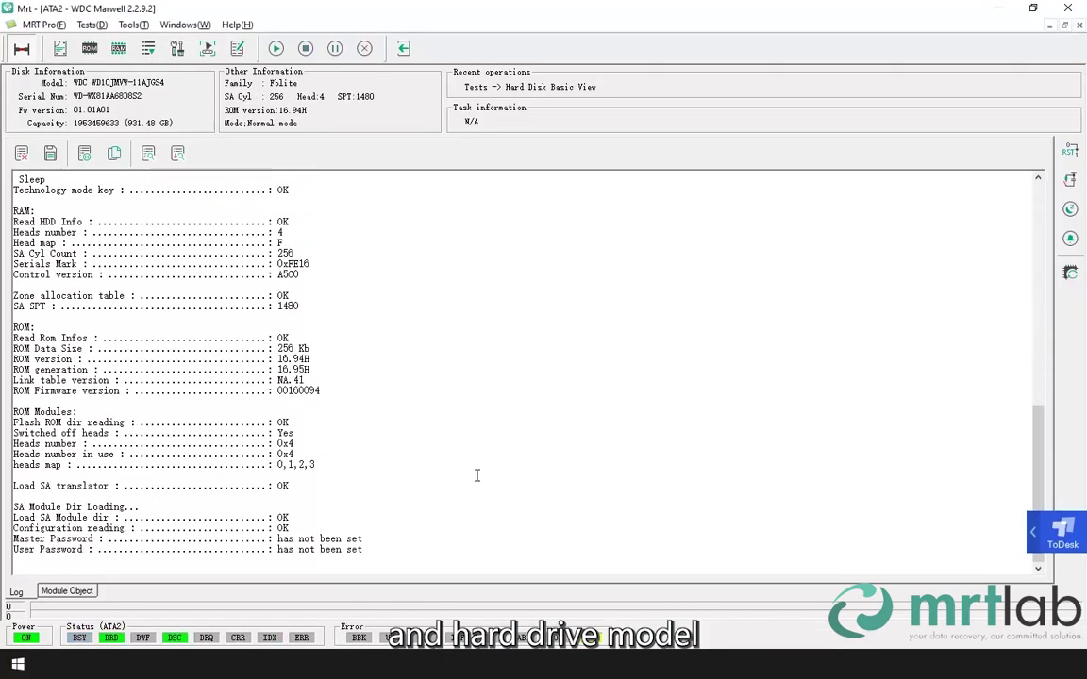
- Read the user sector at starting LBA 0 with length 1 in the User Sector Viewer and examine its data
left_click(132, 25)
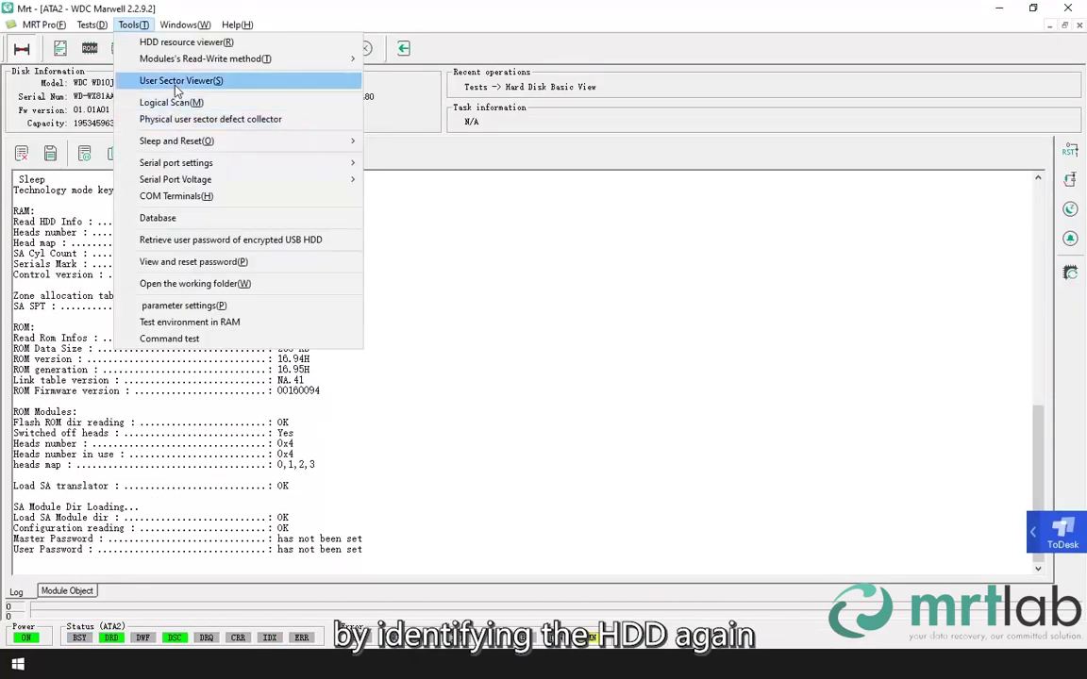
left_click(156, 75)
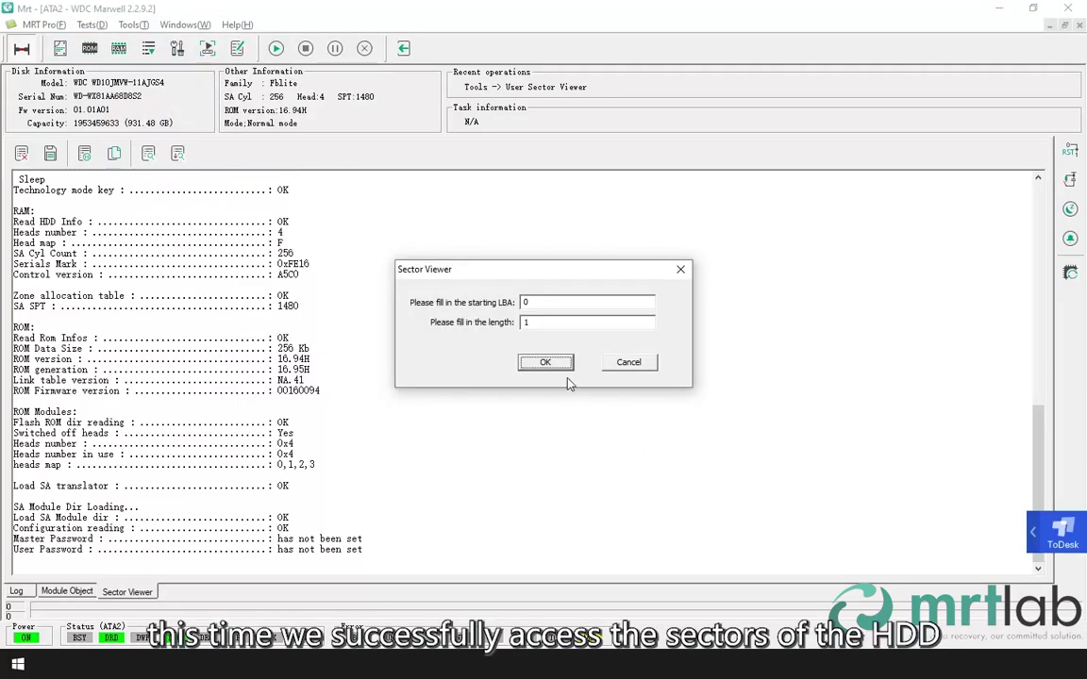
left_click(545, 364)
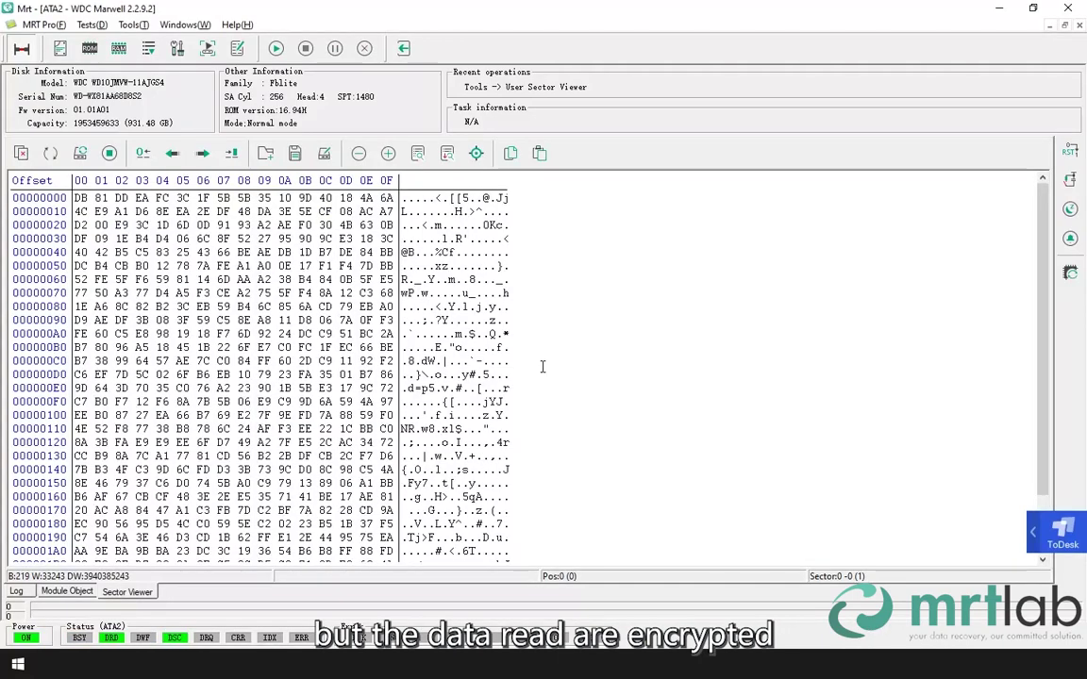
scroll(542, 366, "down", 2)
- Turn on the User Sector Viewer decryption options in the parameter settings
left_click(132, 25)
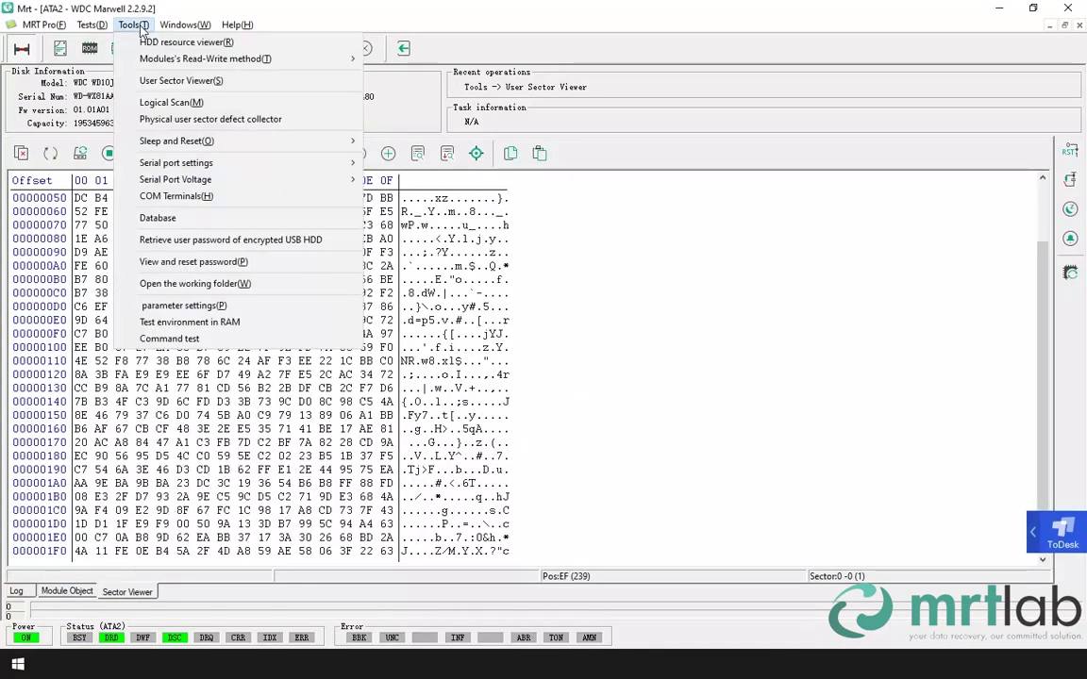
left_click(191, 310)
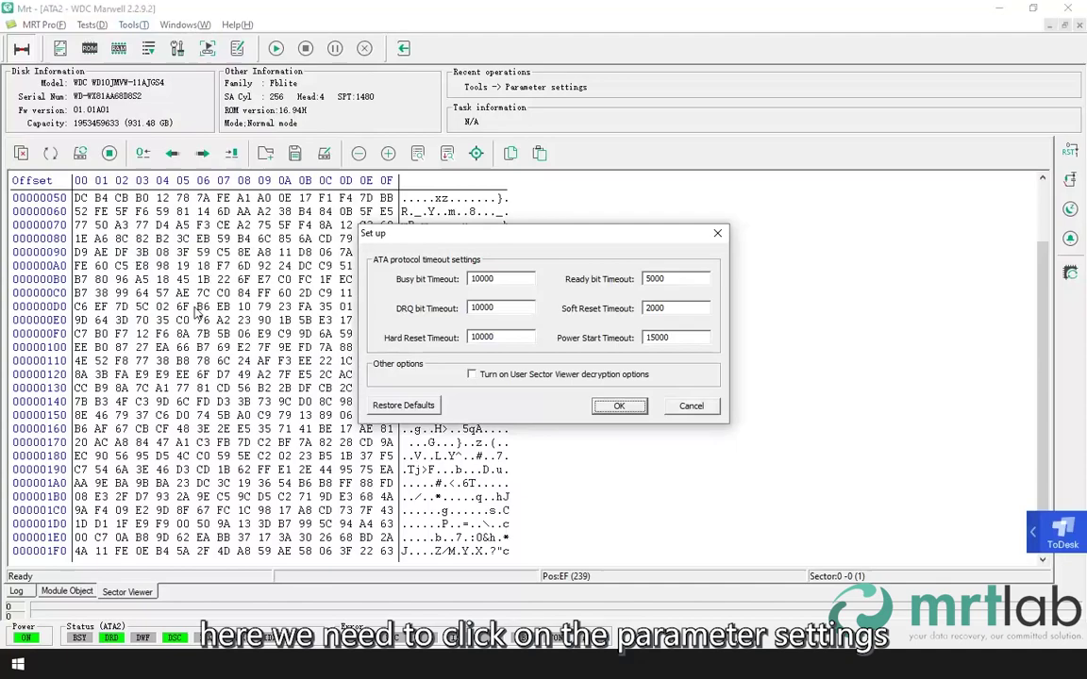
left_click(529, 376)
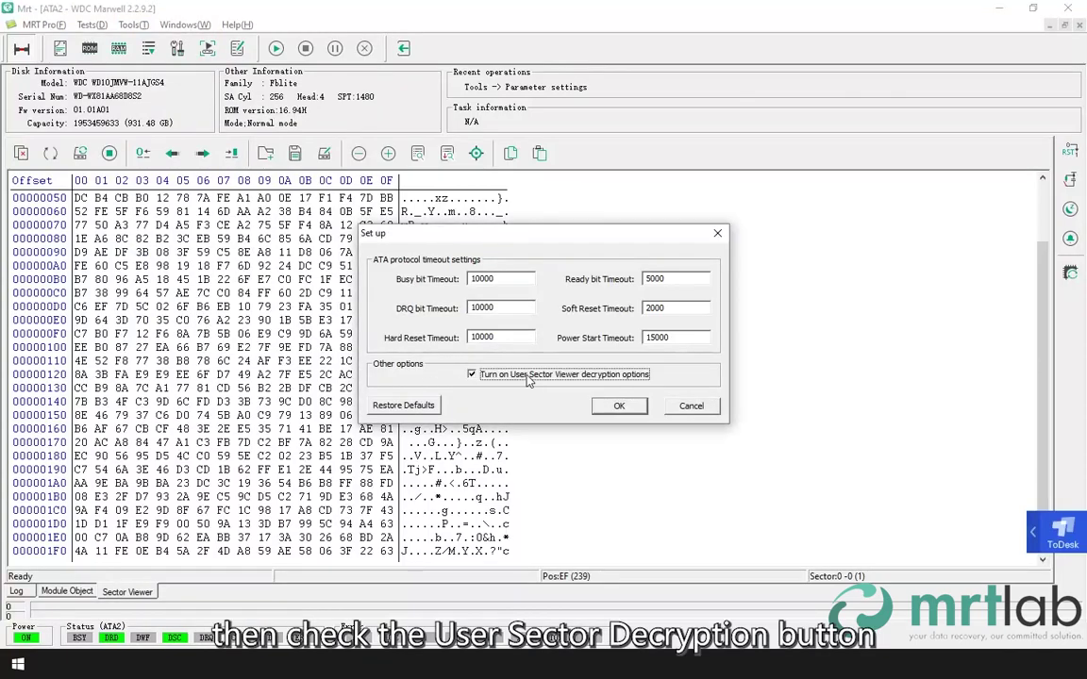
left_click(619, 406)
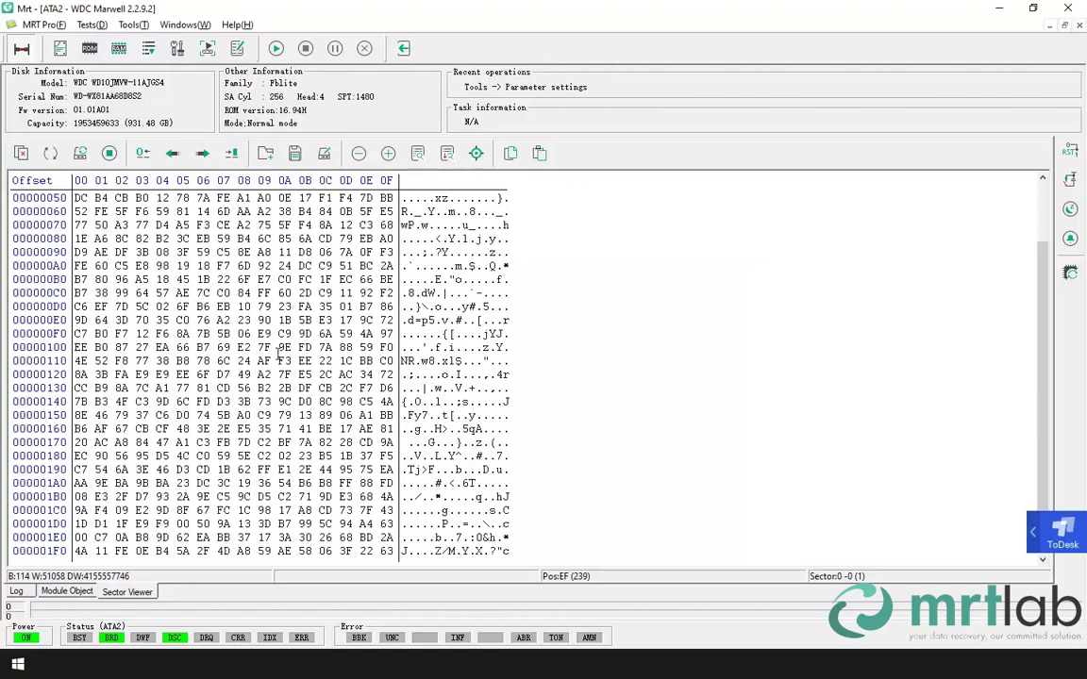
left_click(325, 349)
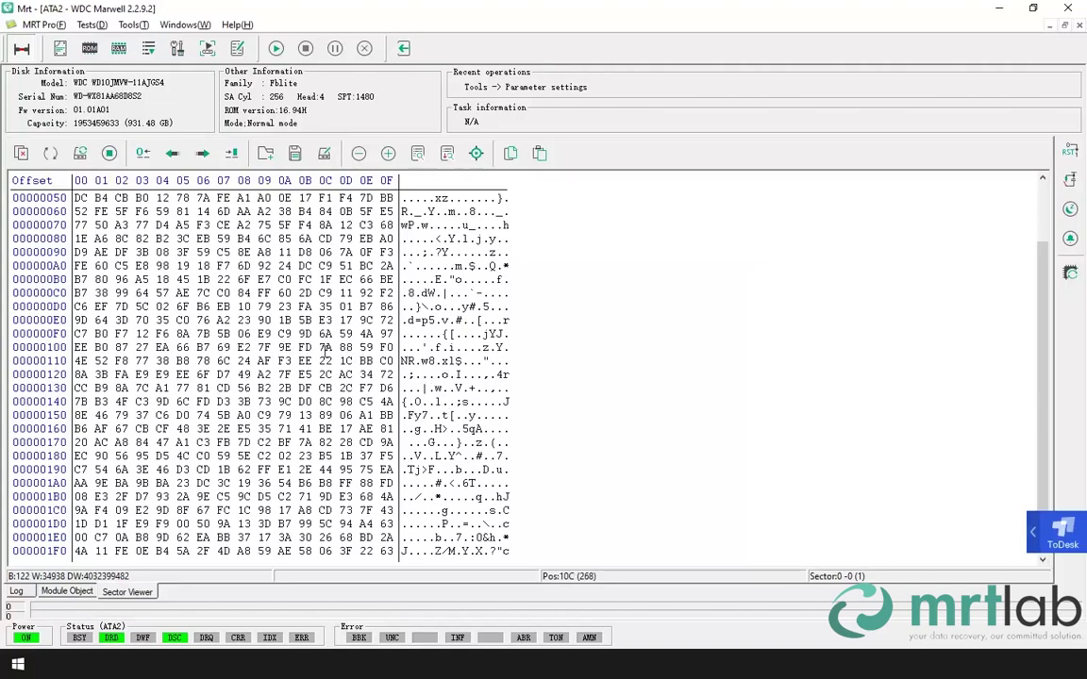
- Read the user sector at LBA 0, length 1, with decryption, self encryption not ignored, and the auto-checked self-encryption key in SA
left_click(80, 152)
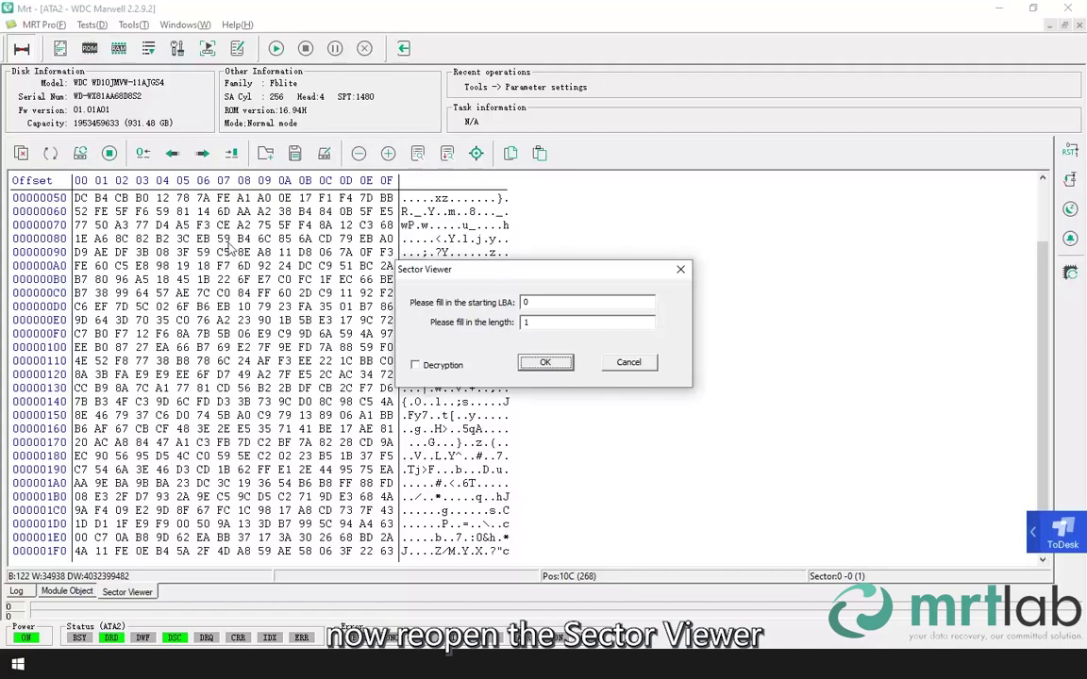
left_click(427, 365)
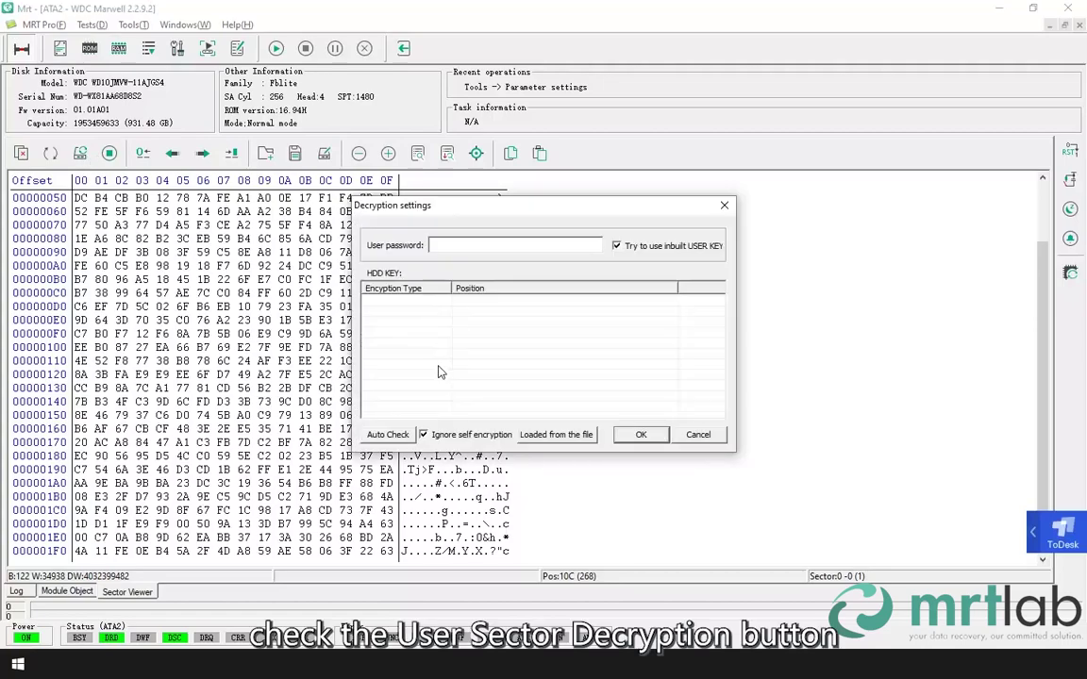
left_click(434, 438)
left_click(394, 436)
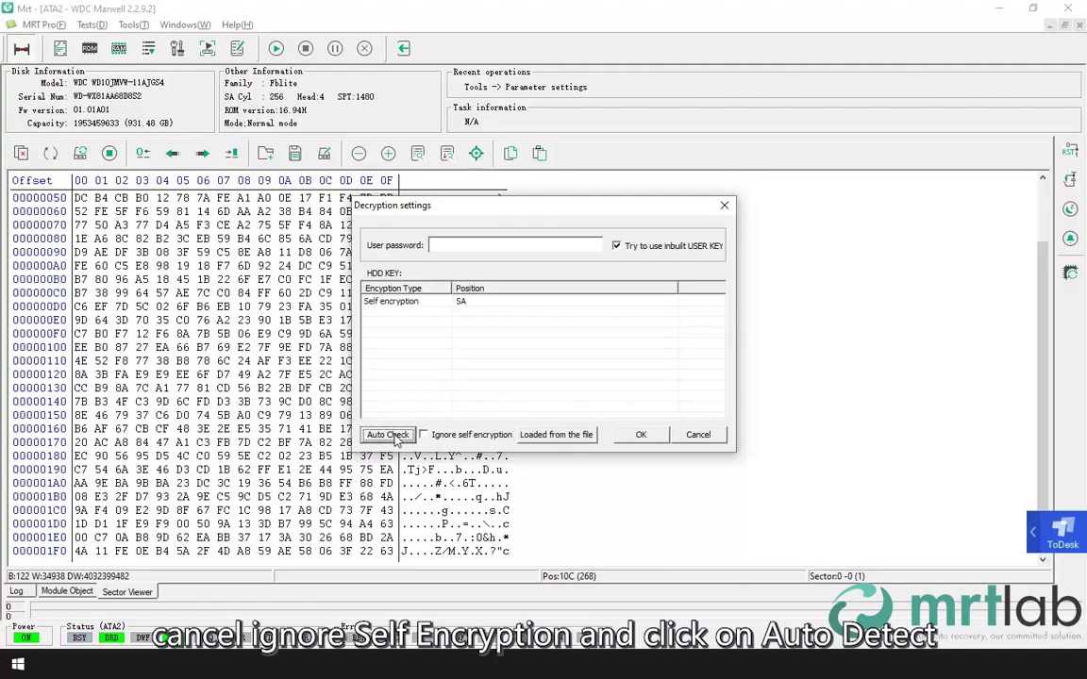
left_click(450, 302)
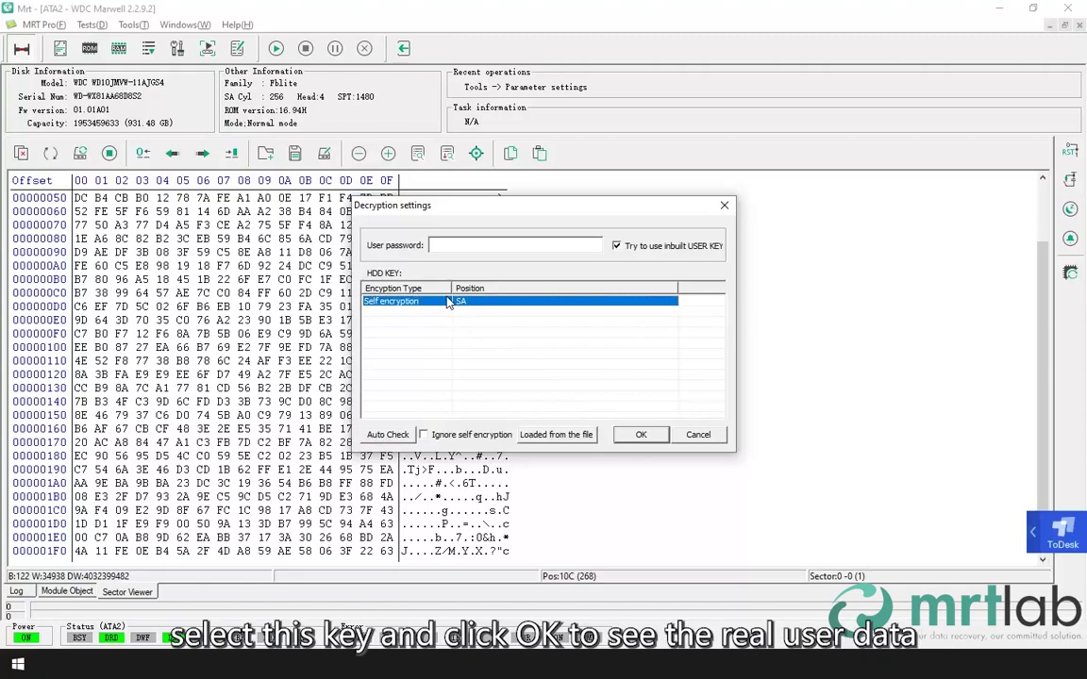
left_click(637, 436)
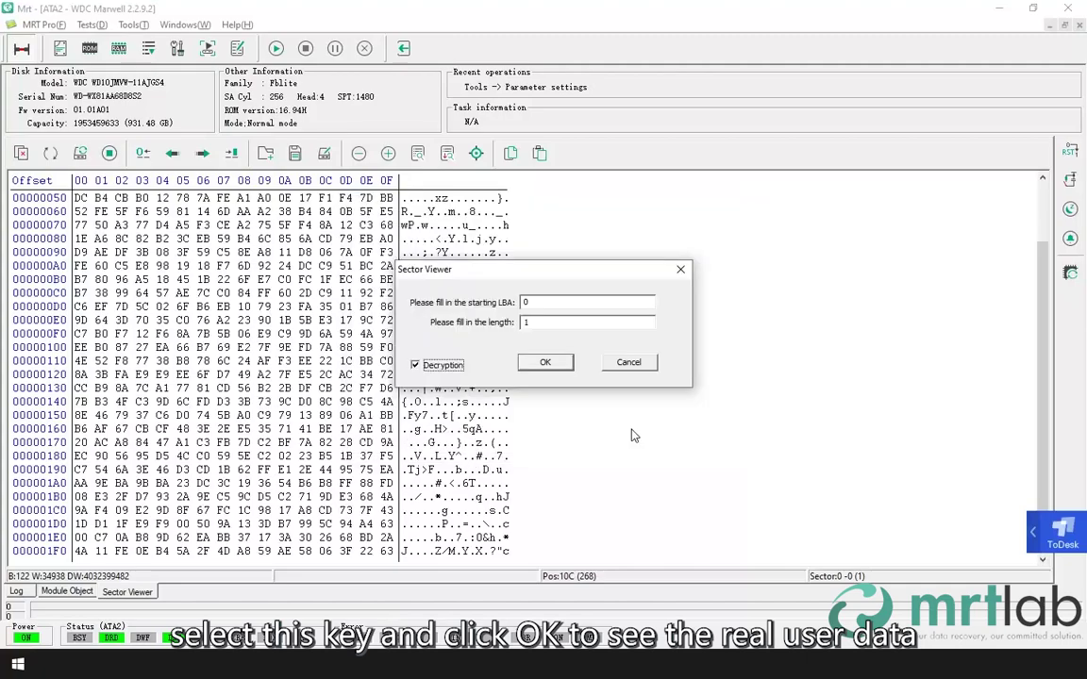
left_click(551, 360)
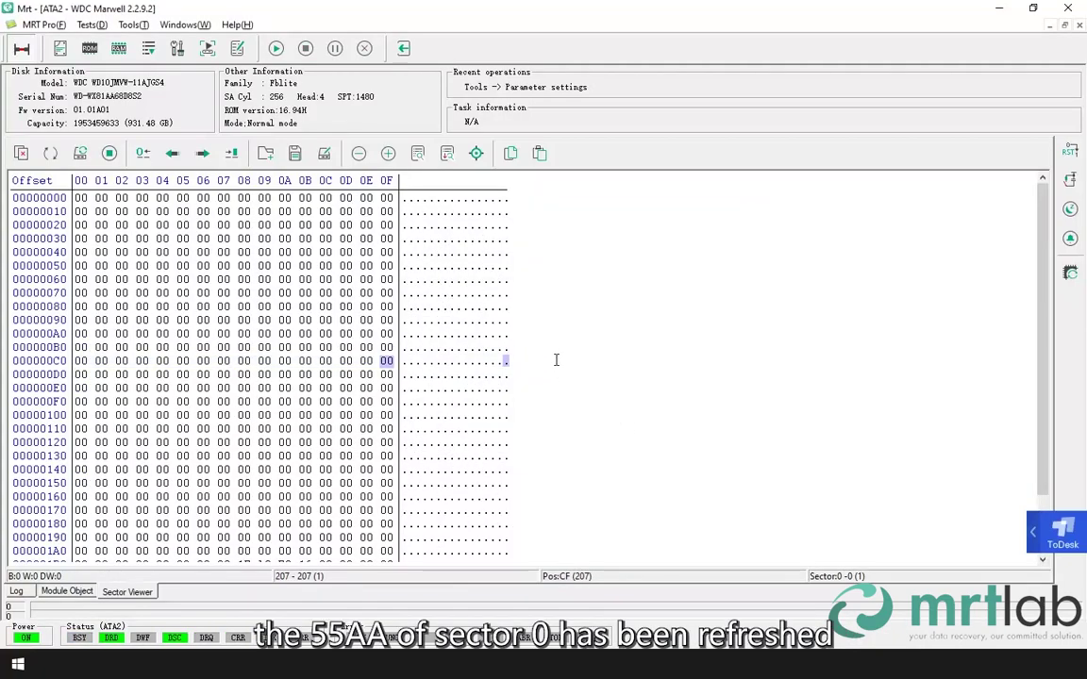
scroll(536, 381, "down", 2)
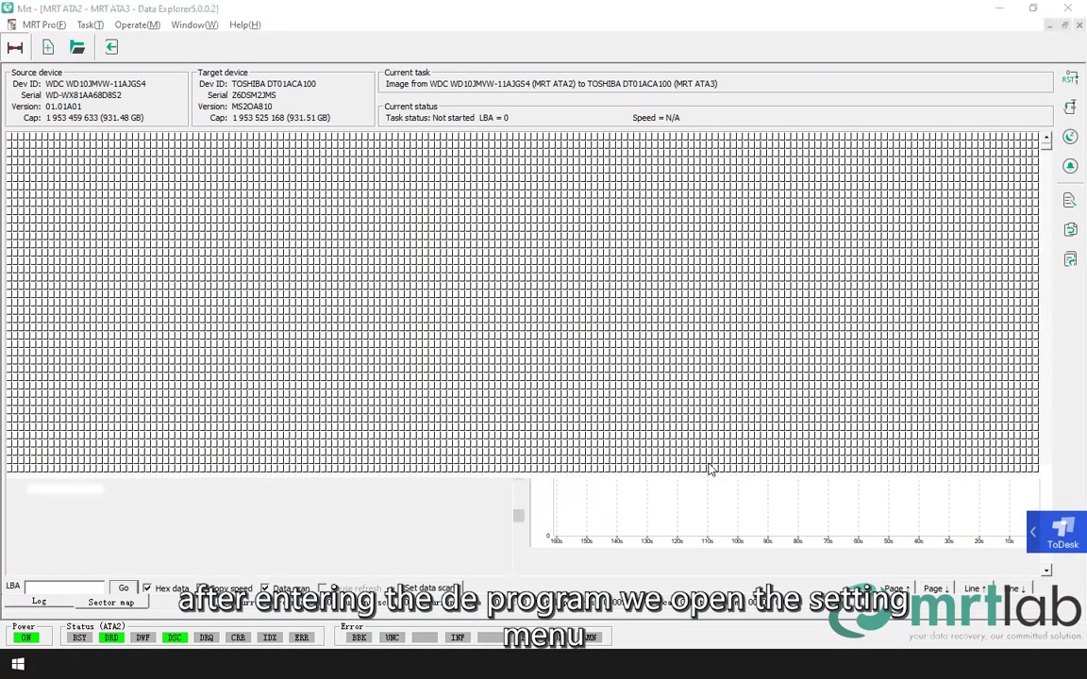
- Create a new imaging task whose read command is Read from active MRT Utility with USB data decryption
left_click(49, 49)
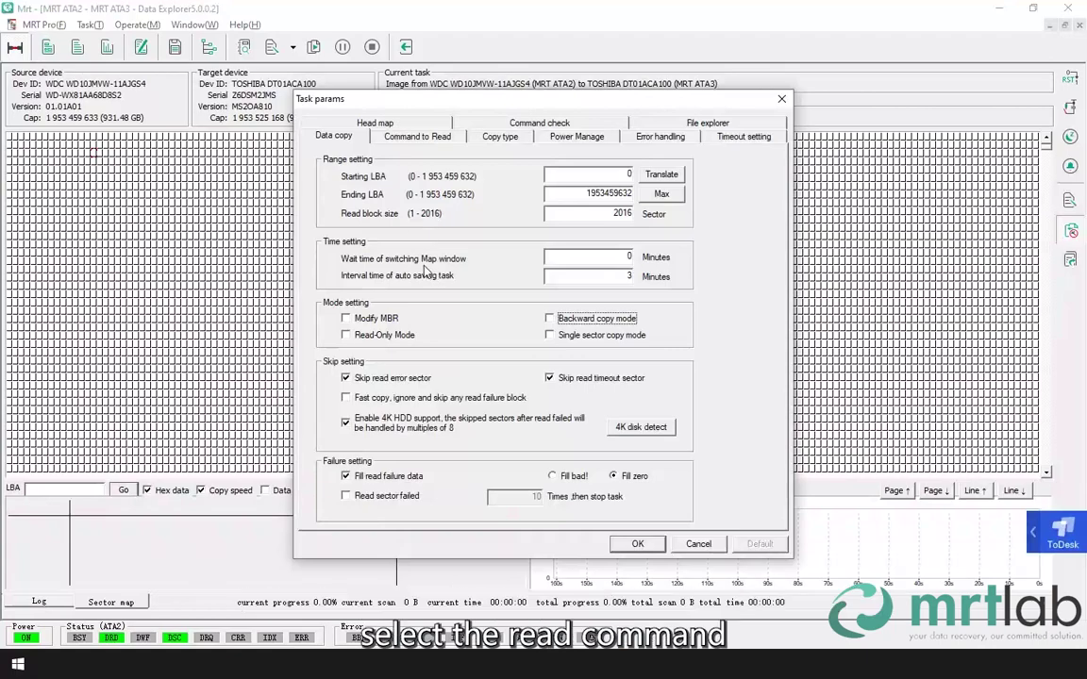
left_click(407, 142)
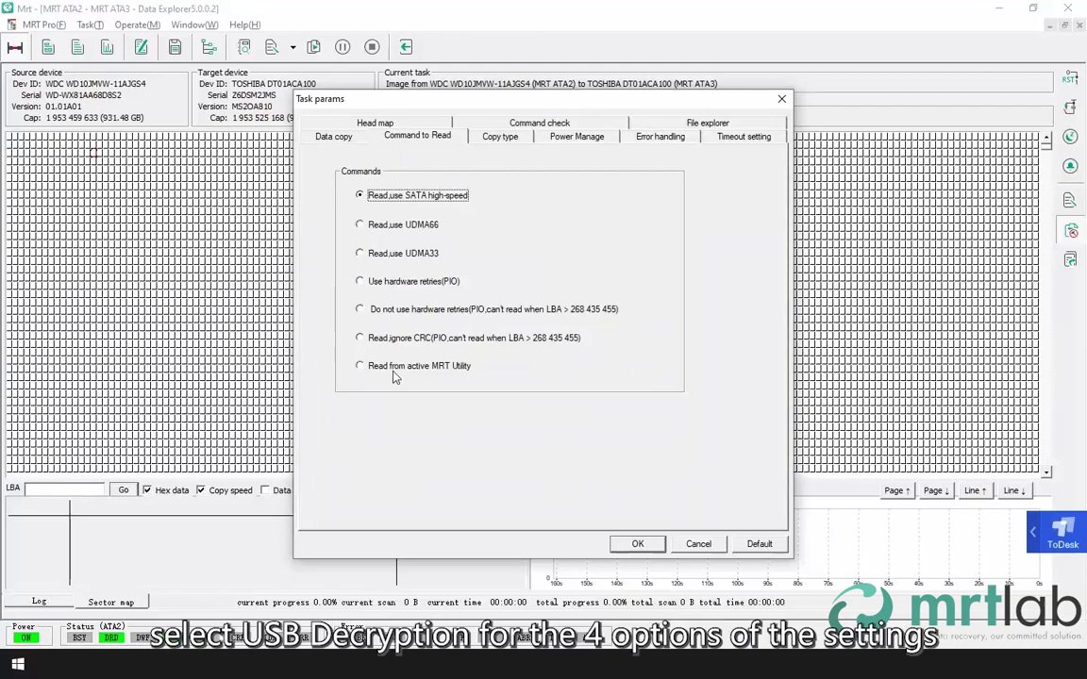
left_click(359, 365)
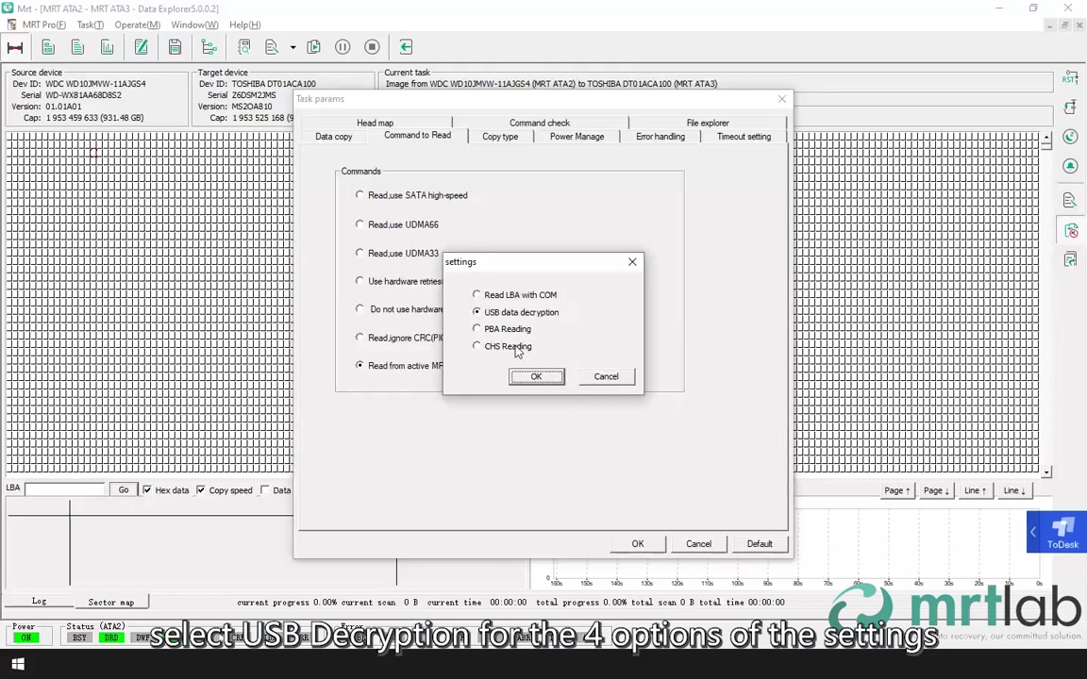
left_click(478, 312)
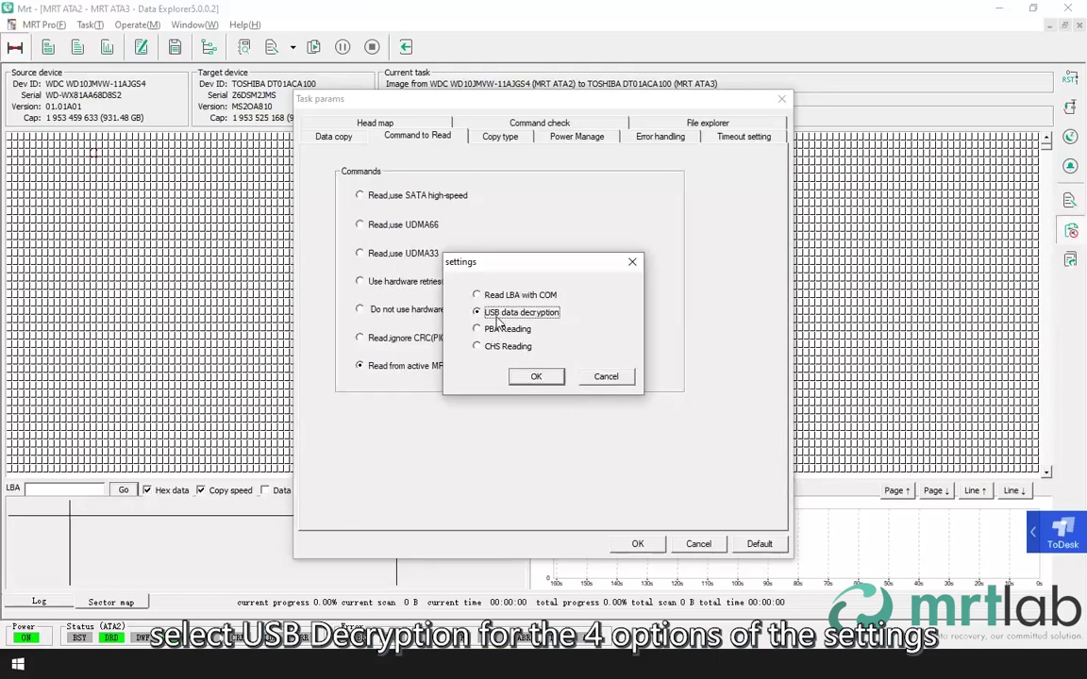
left_click(534, 375)
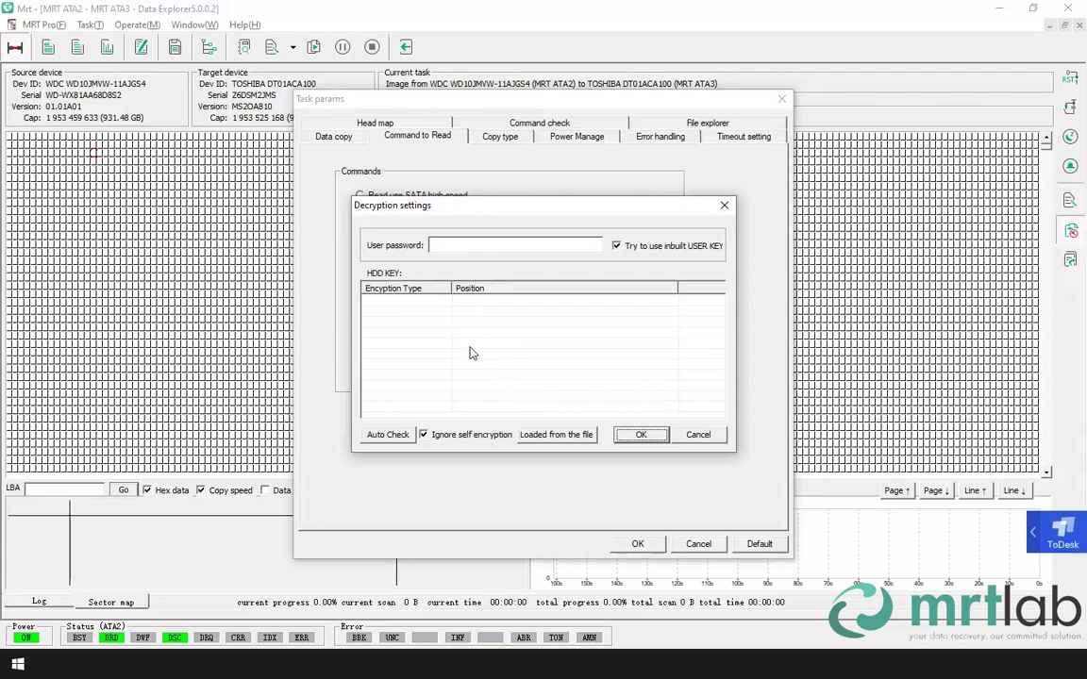
- Auto-check the task's decryption key without ignoring self encryption, accept the proposed storage folder, and apply the self-encryption key in SA
left_click(435, 435)
left_click(403, 440)
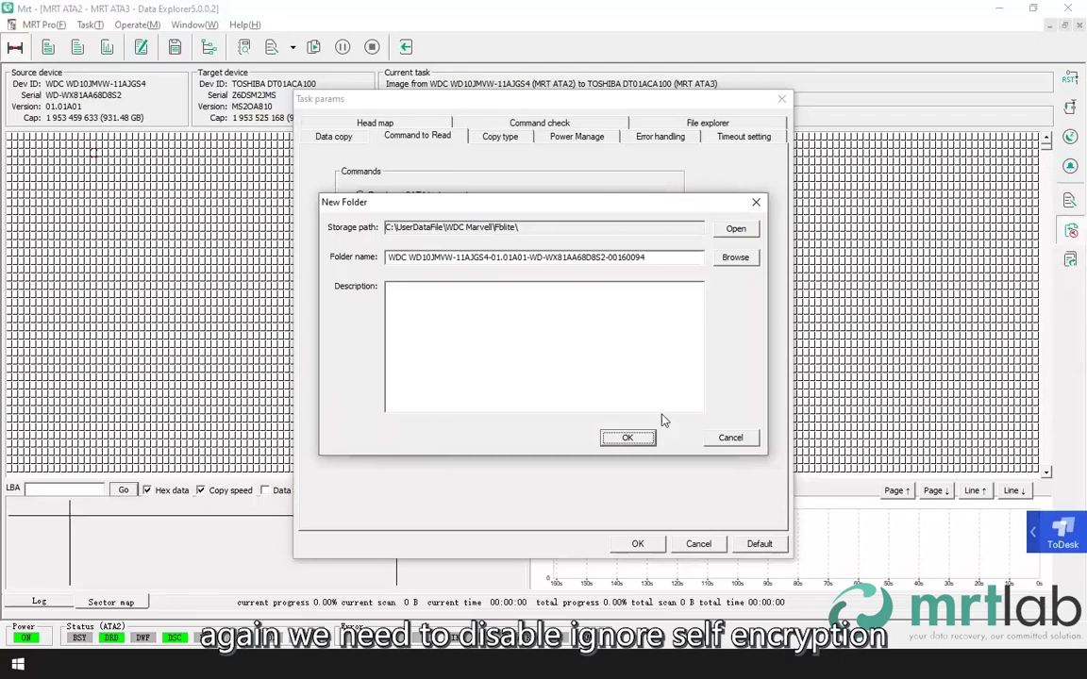
left_click(627, 438)
left_click(547, 363)
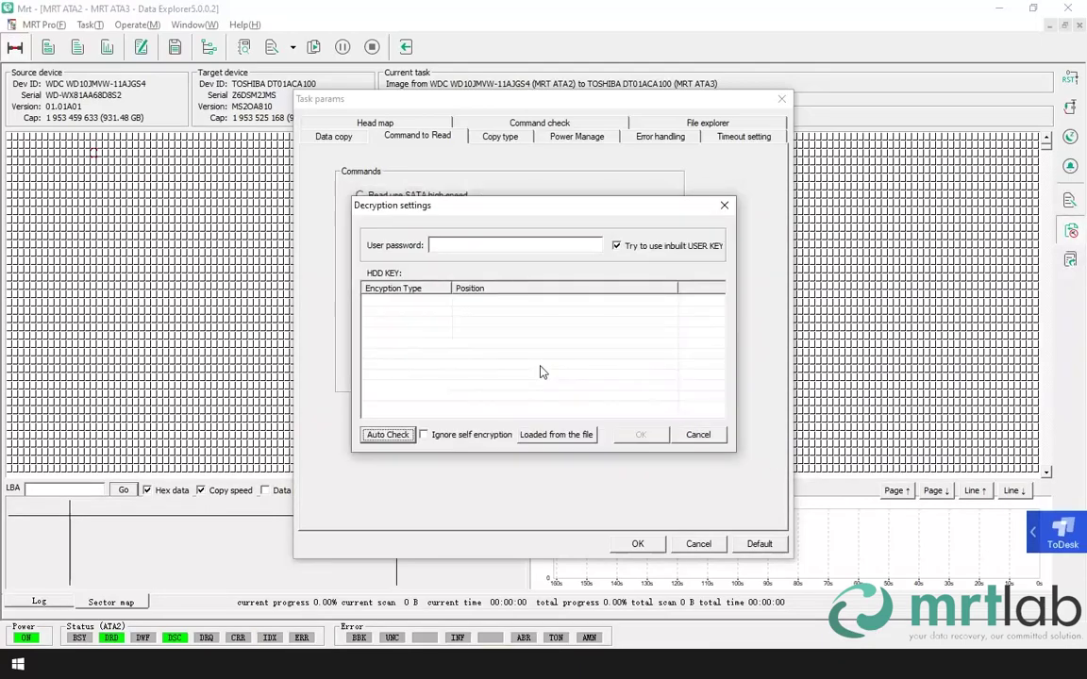
left_click(426, 306)
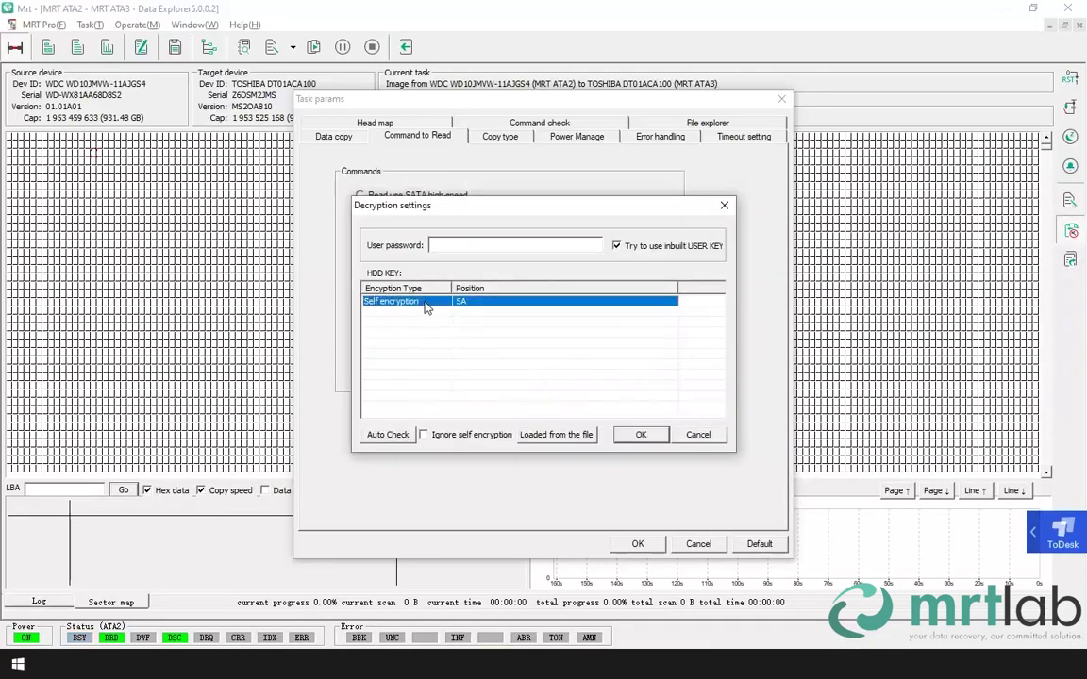
left_click(641, 434)
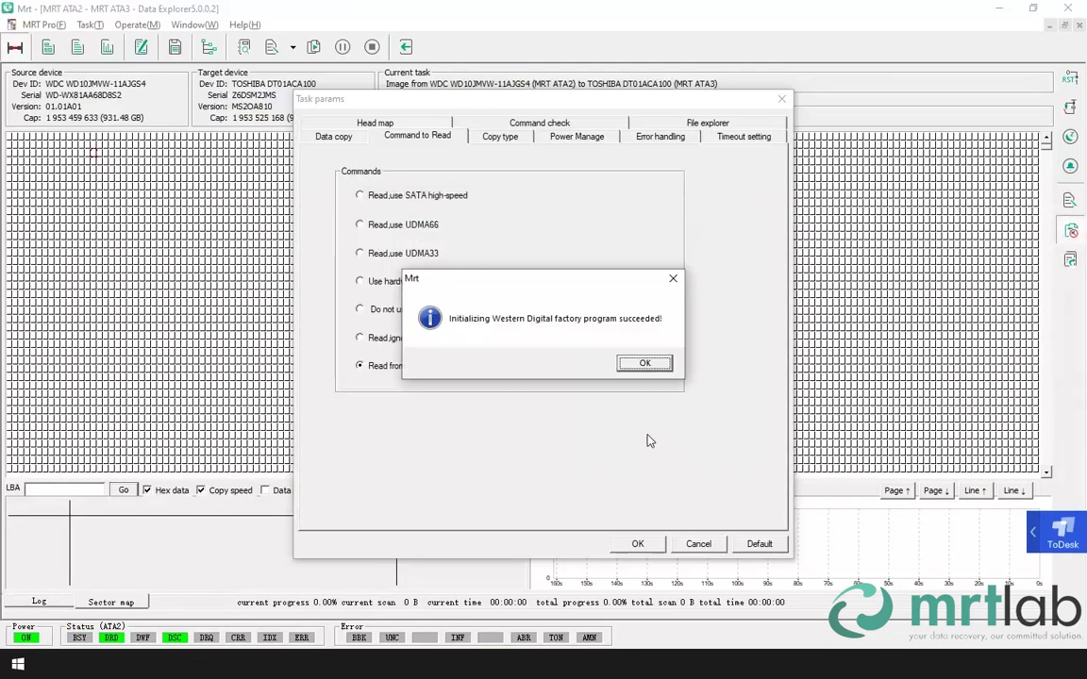
left_click(645, 362)
left_click(637, 543)
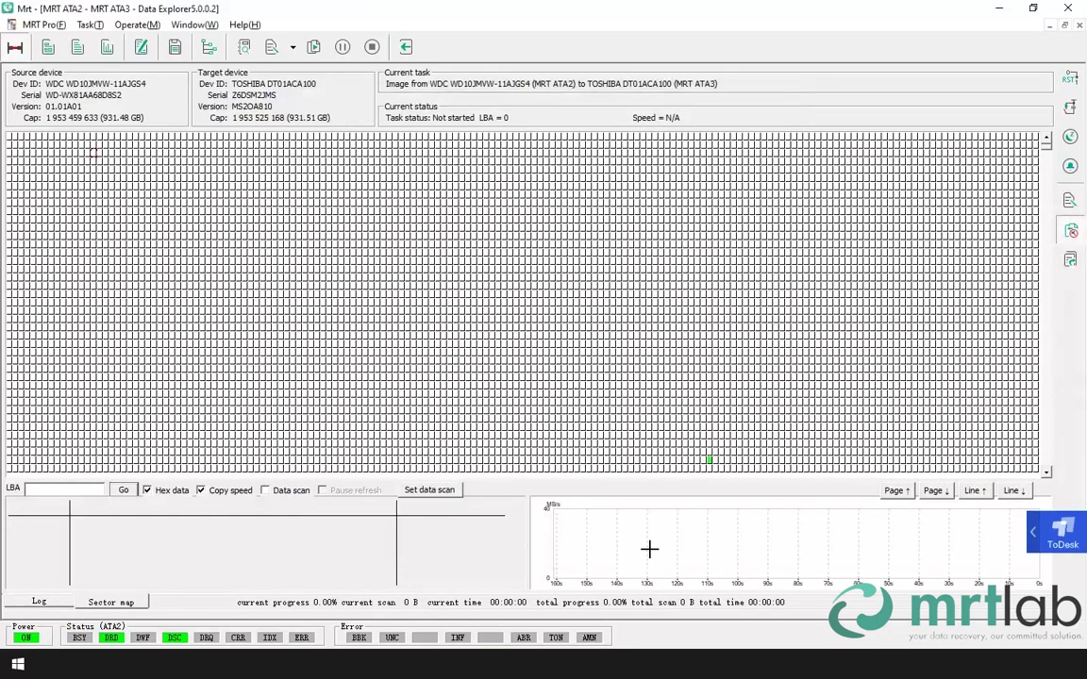
left_click(272, 52)
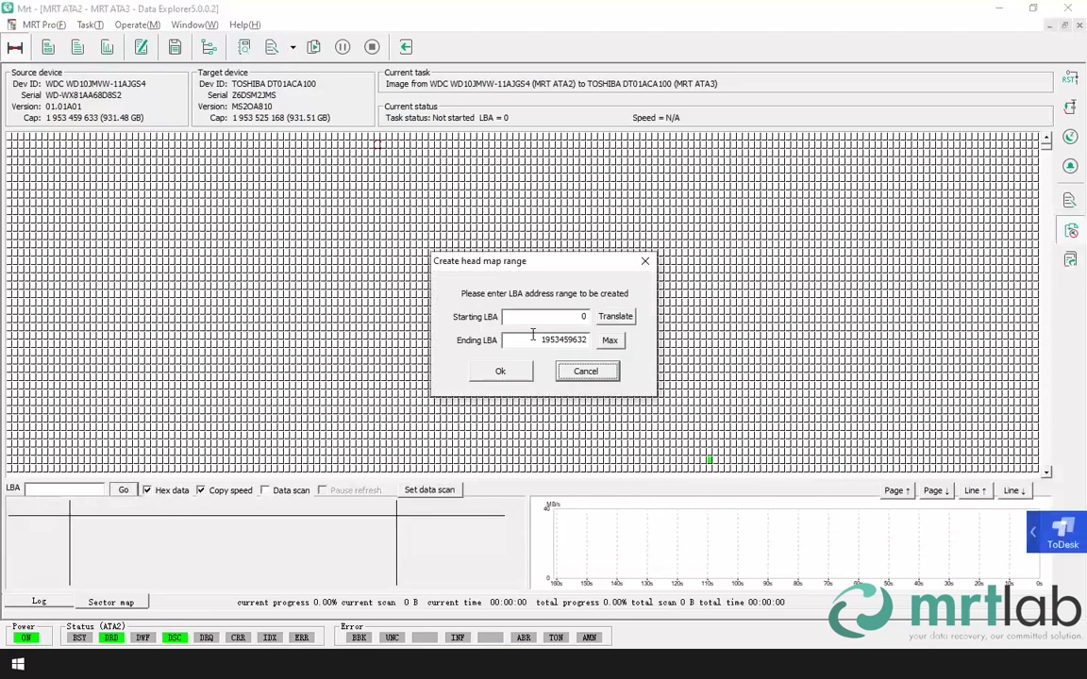
left_click(503, 372)
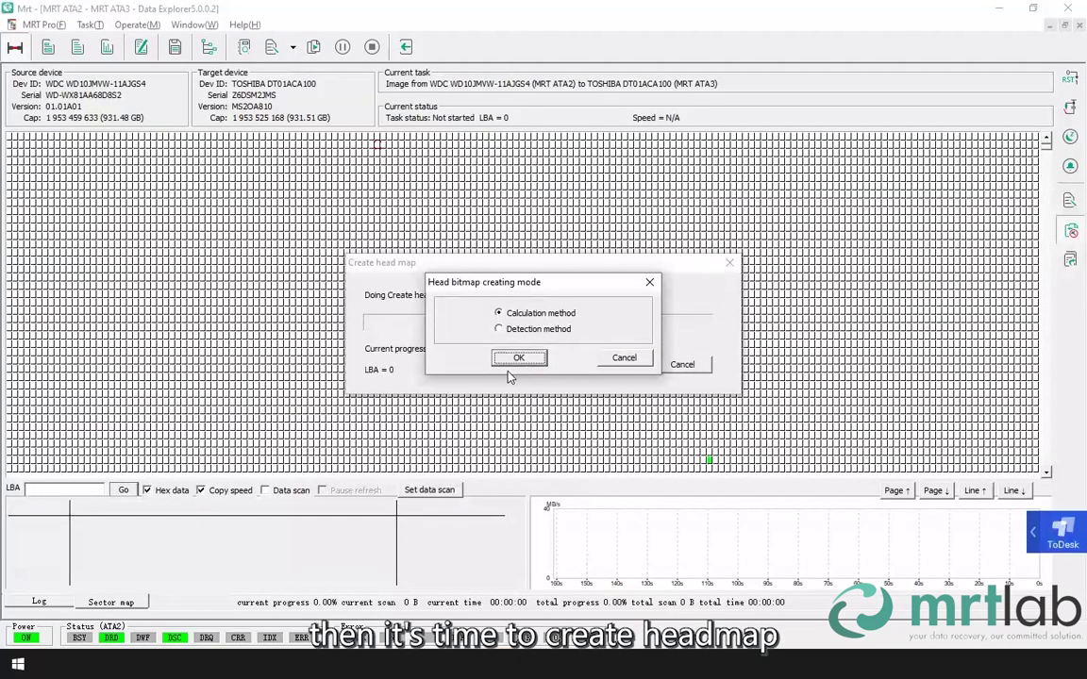
left_click(521, 359)
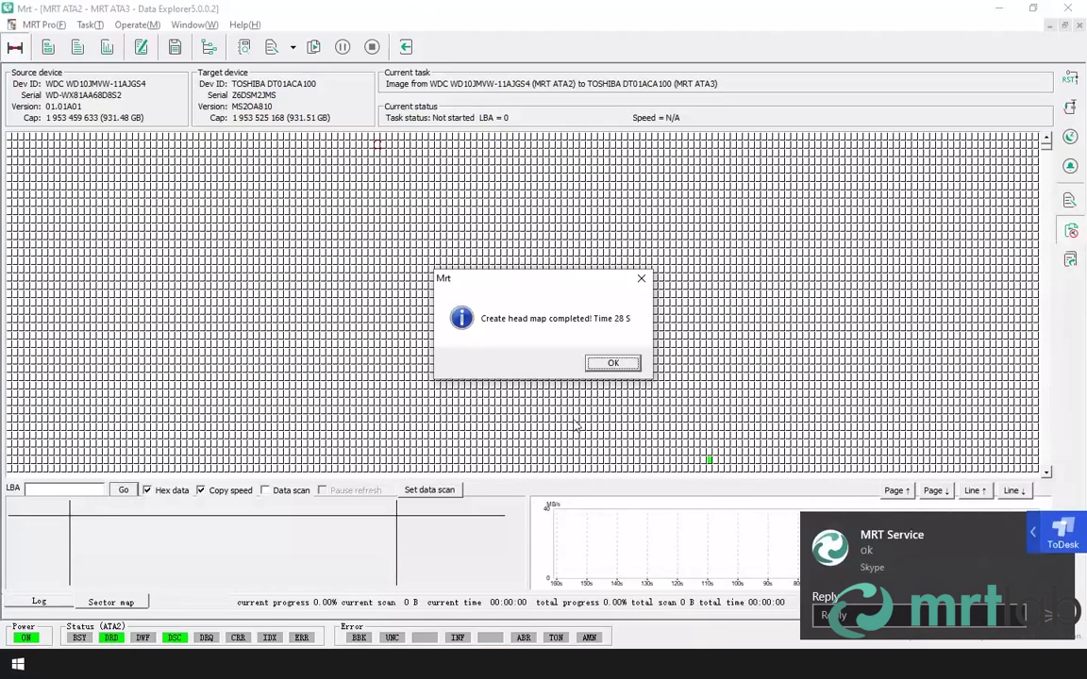
left_click(613, 367)
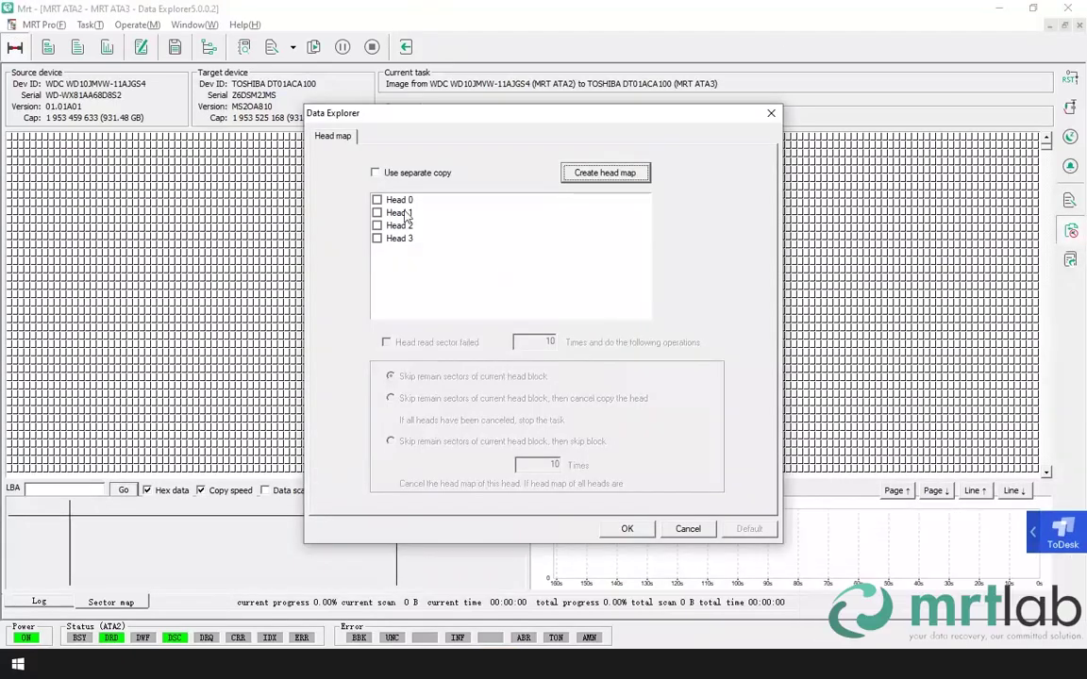
left_click(386, 175)
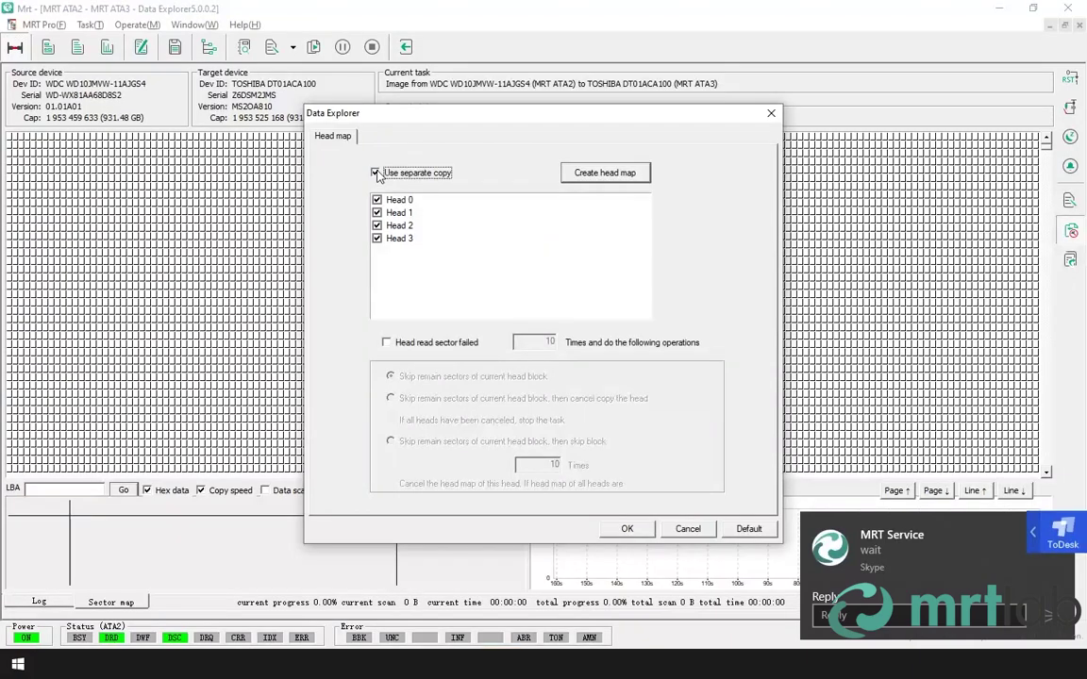
left_click(627, 528)
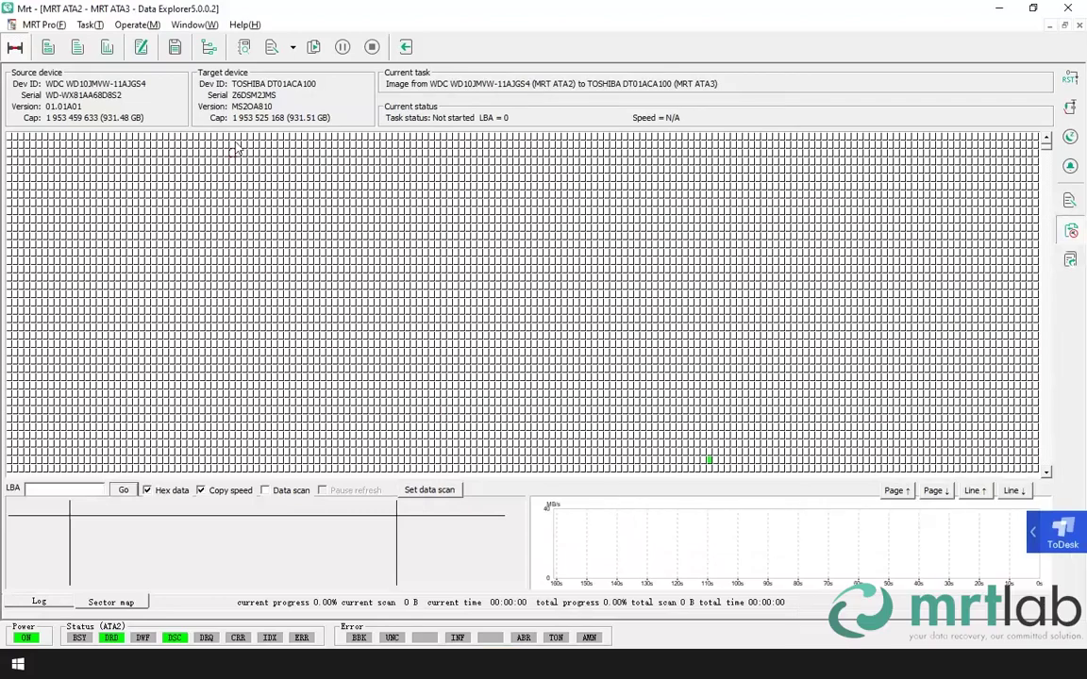
- Expand the source drive's GPT partition down to the Root of Partition 01, examine its folders, and return to the task's sector map
left_click(211, 47)
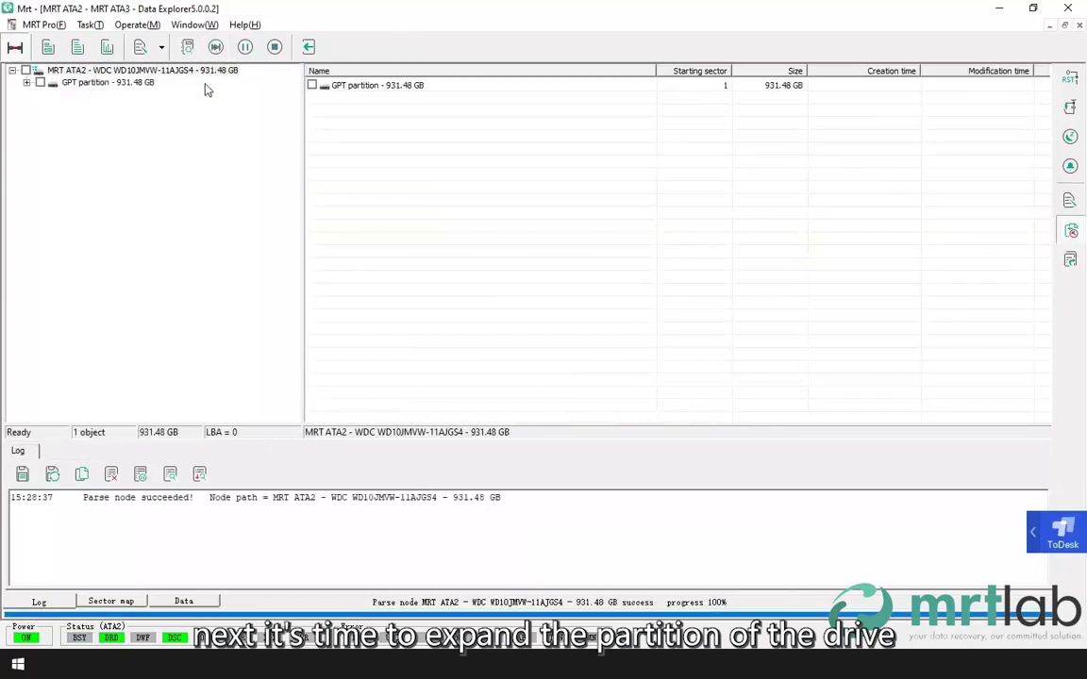
left_click(41, 97)
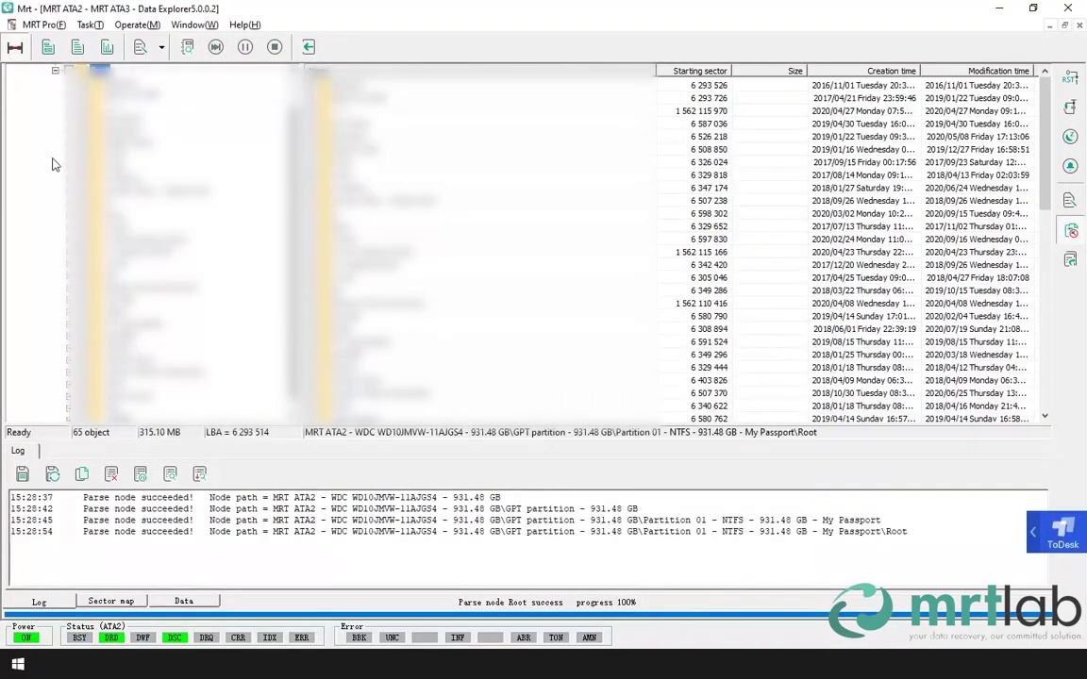
scroll(43, 236, "up", 1)
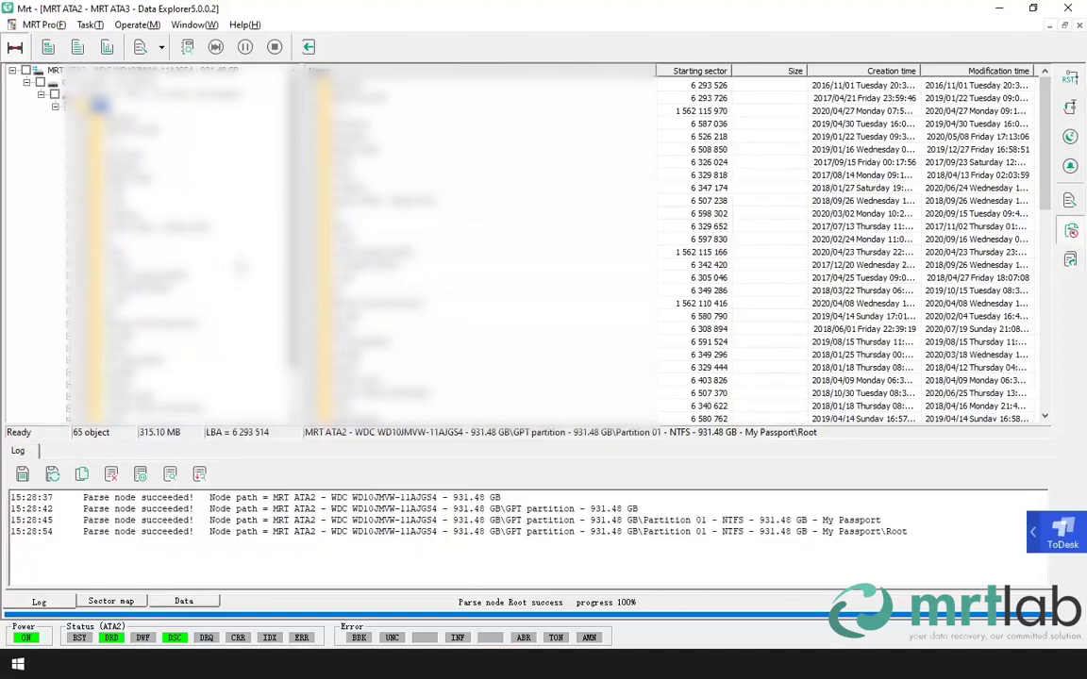
scroll(151, 245, "down", 1)
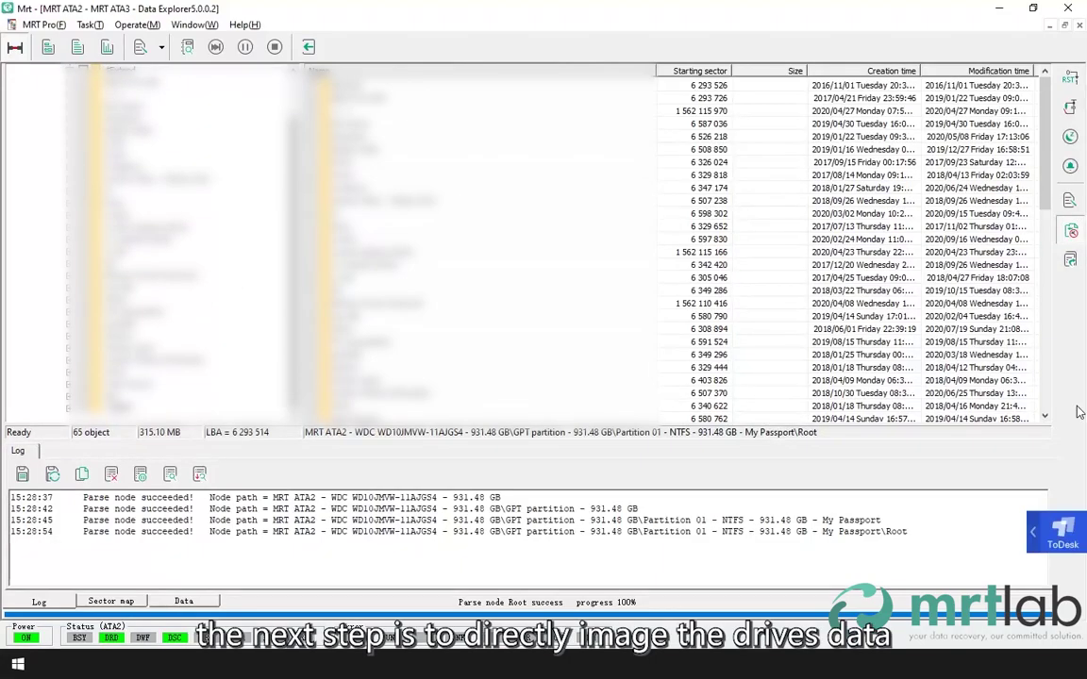
left_click(309, 48)
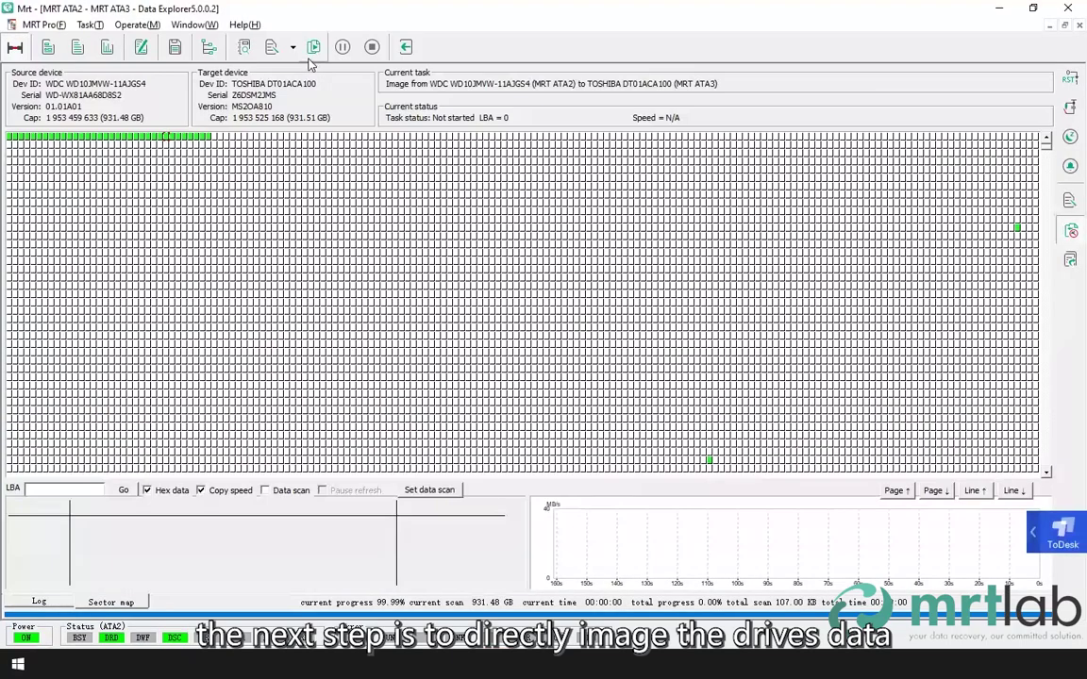